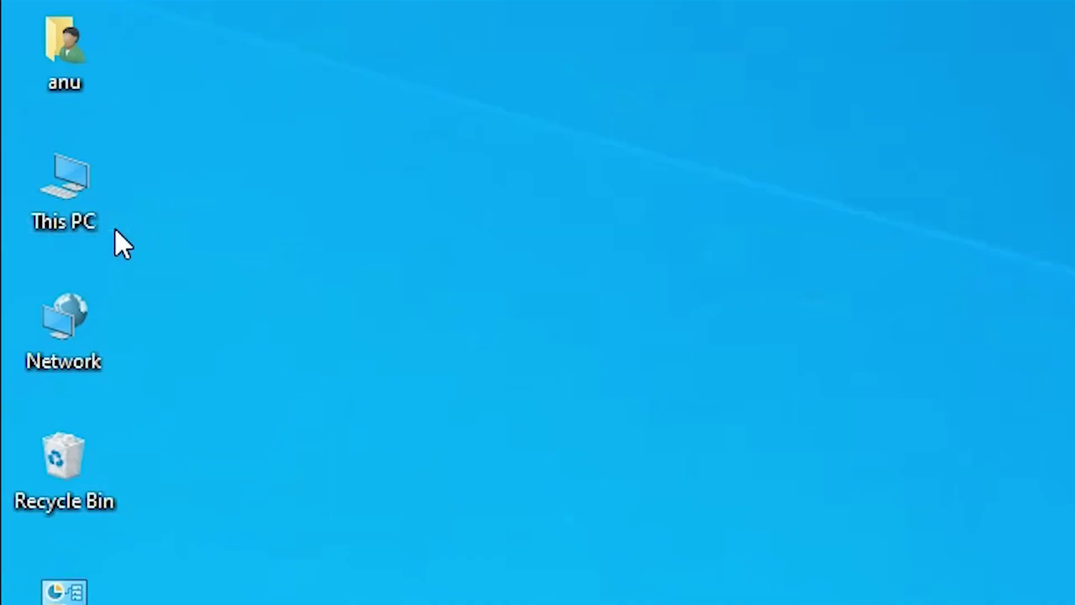
right_click(75, 202)
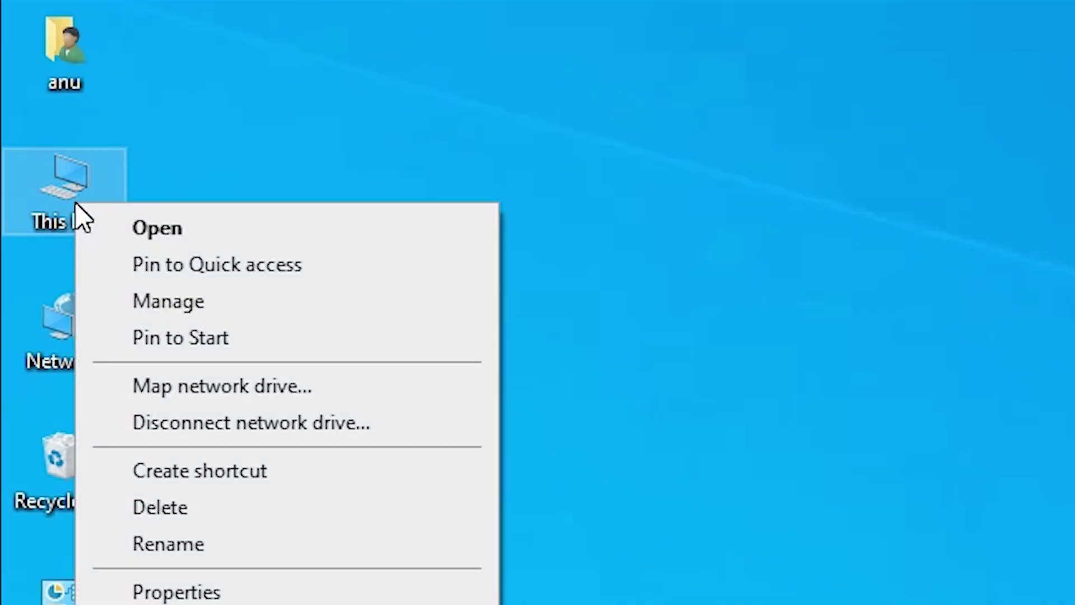
click(240, 483)
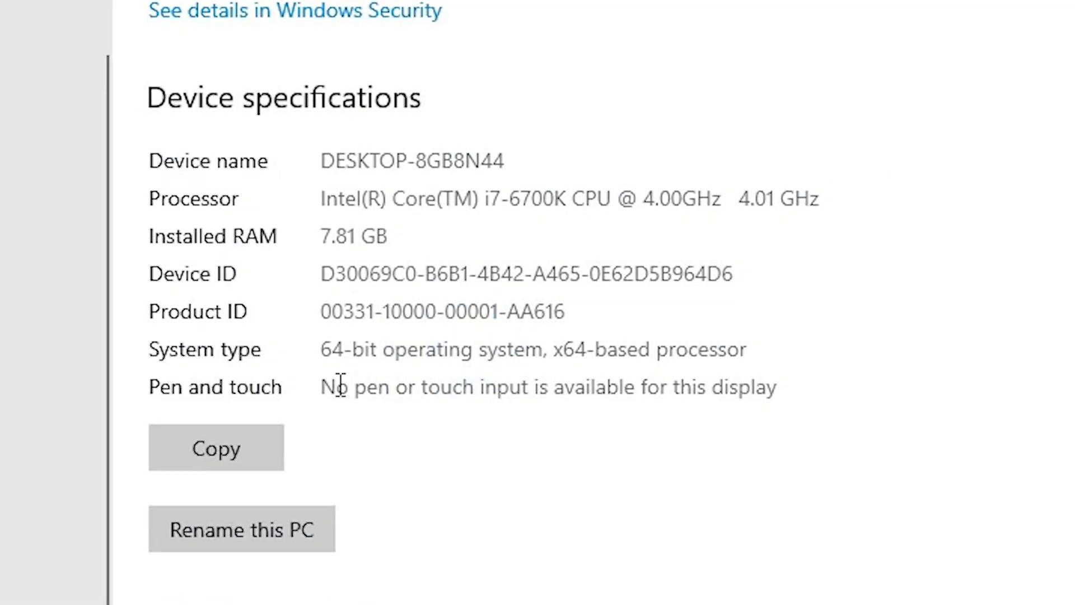
click(313, 361)
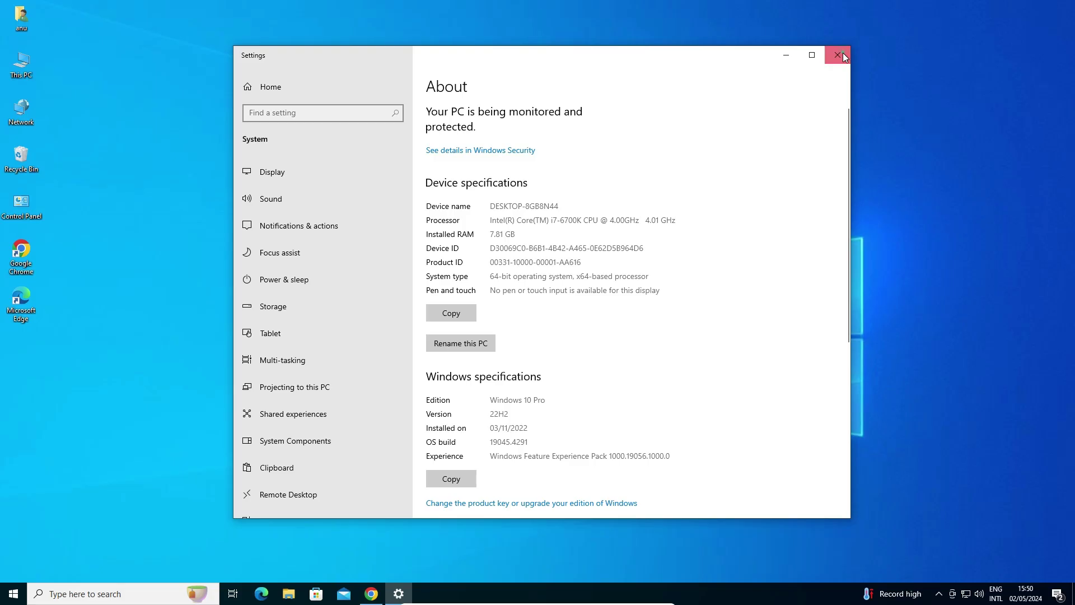
click(842, 52)
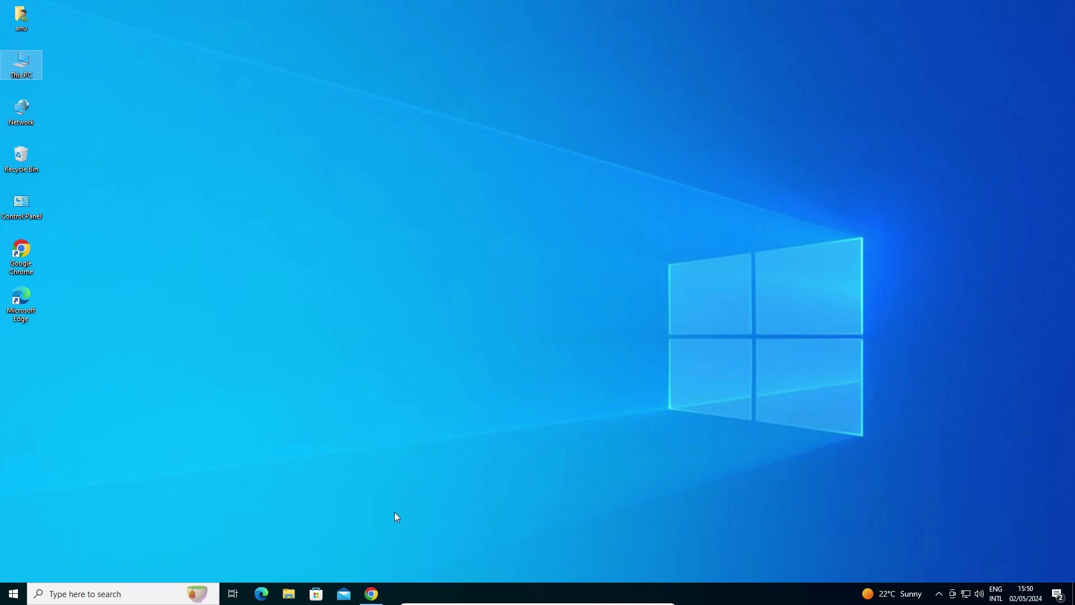
- Rerun the 'epson l1800 printer driver' search in Chrome
click(371, 594)
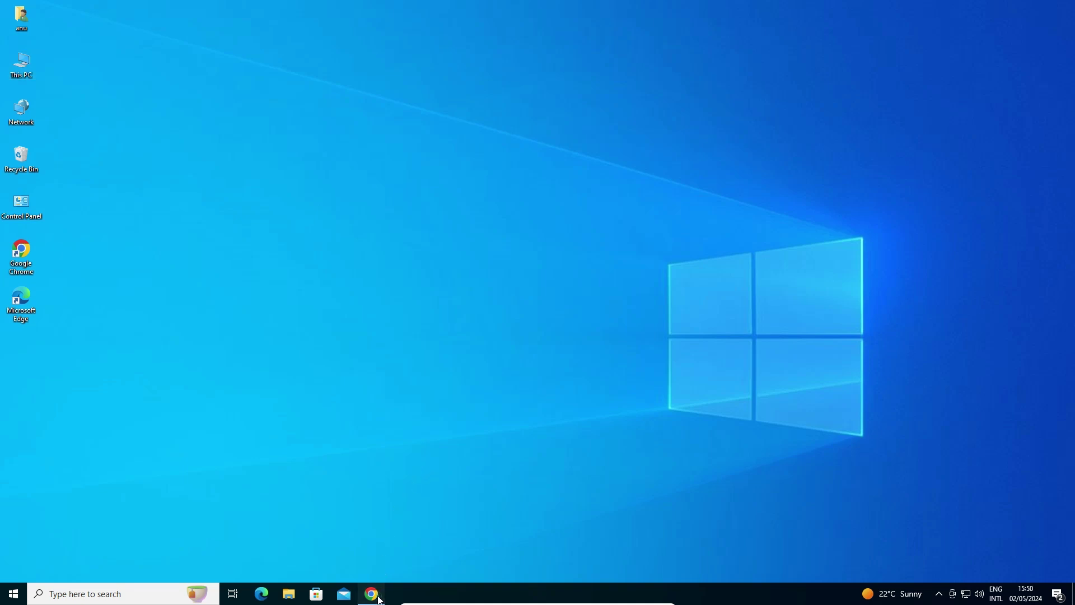
drag(257, 69, 118, 75)
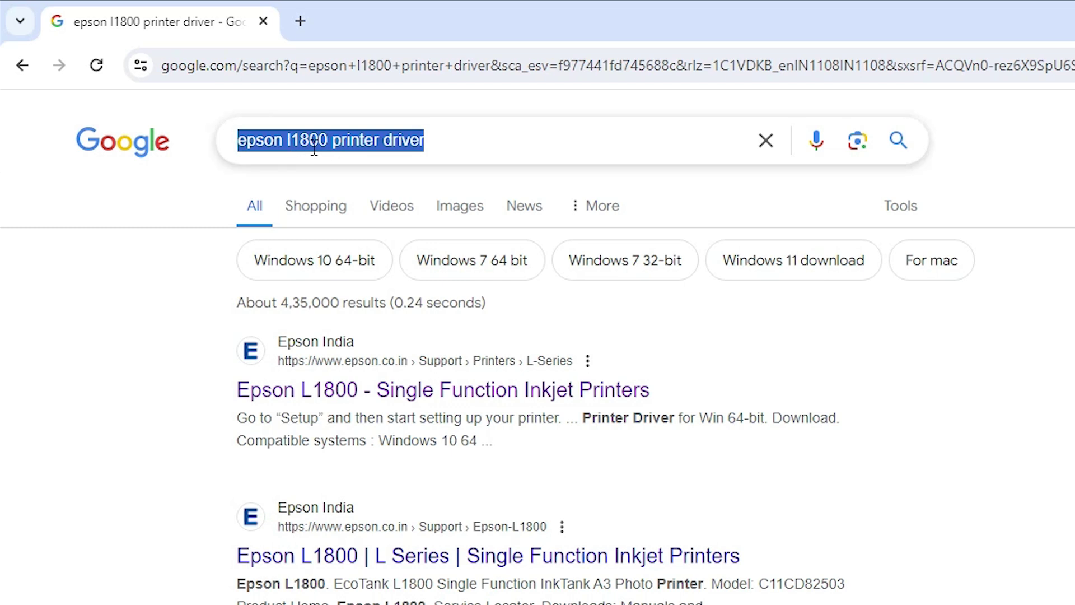
key(Return)
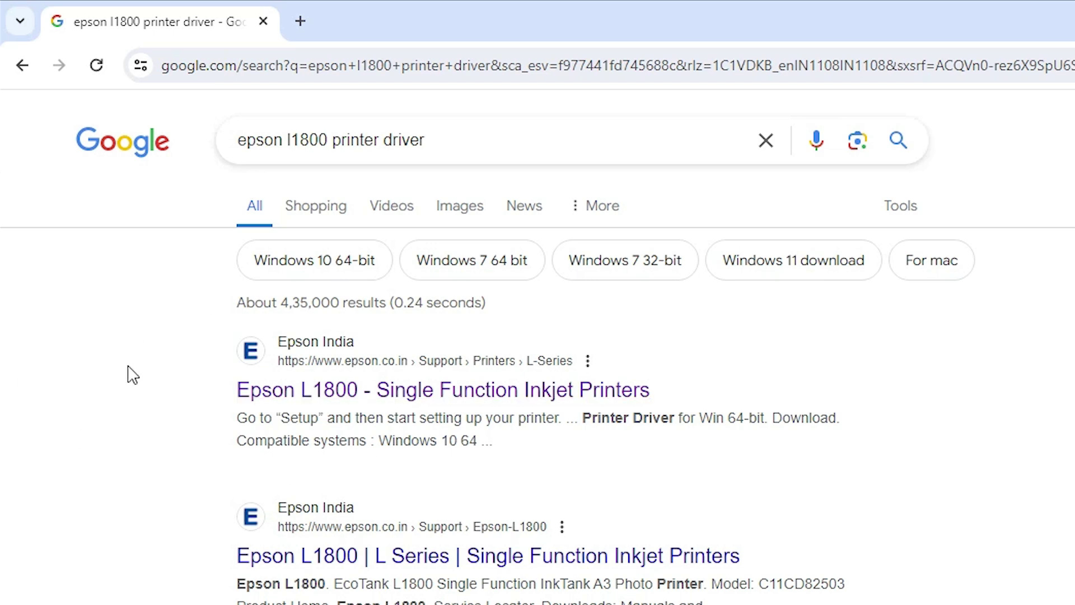
- Open the first Epson result, the L1800 support page, in a new tab and switch to it
right_click(338, 358)
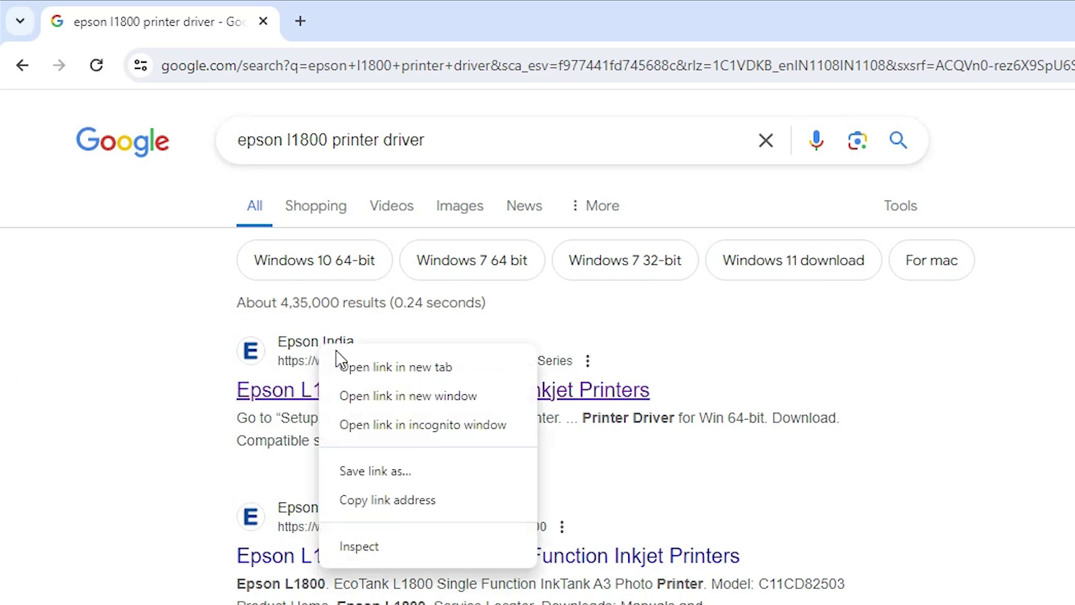
click(385, 367)
click(335, 12)
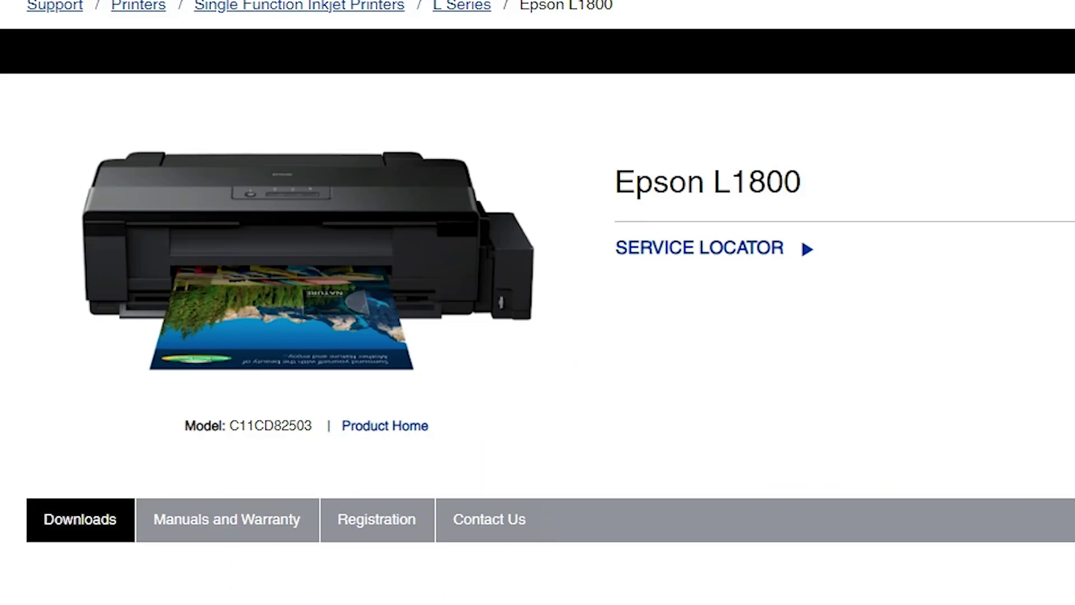
- Select the Epson L1800 model name and scroll down to the downloads section
click(751, 432)
drag(629, 182, 772, 182)
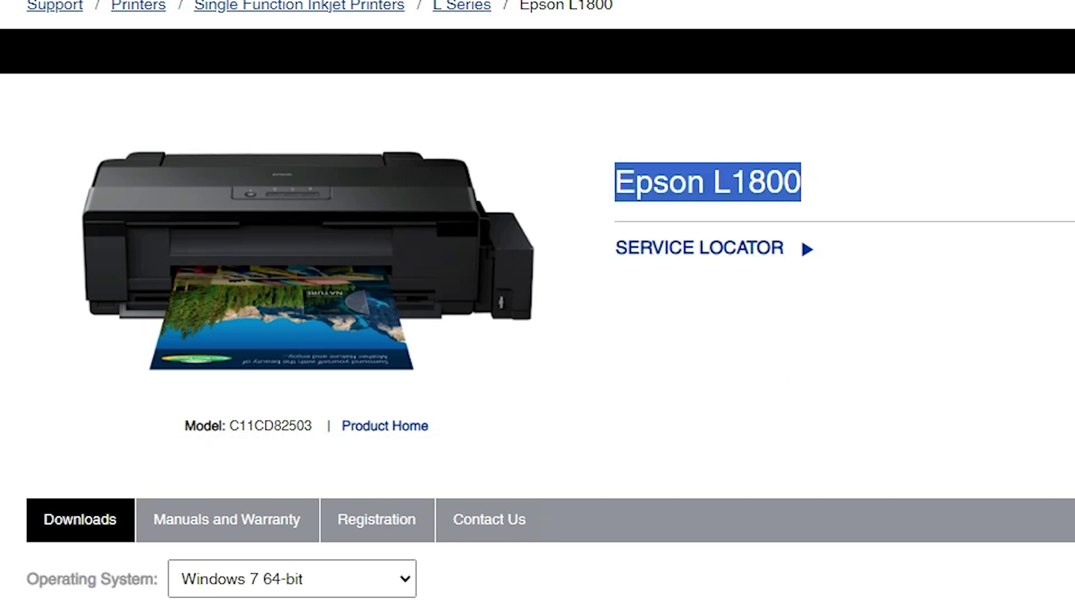
scroll(10, 368, down, 4)
scroll(10, 369, down, 3)
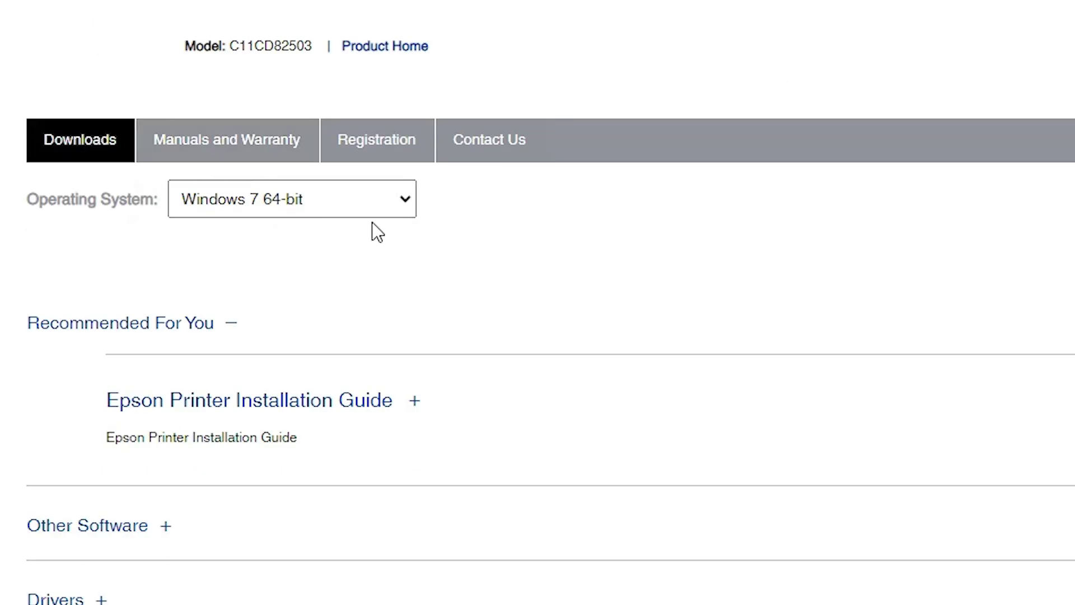
- Filter for Windows 10 64-bit (detected) and expand Drivers to reveal the Win 64-bit driver
click(403, 202)
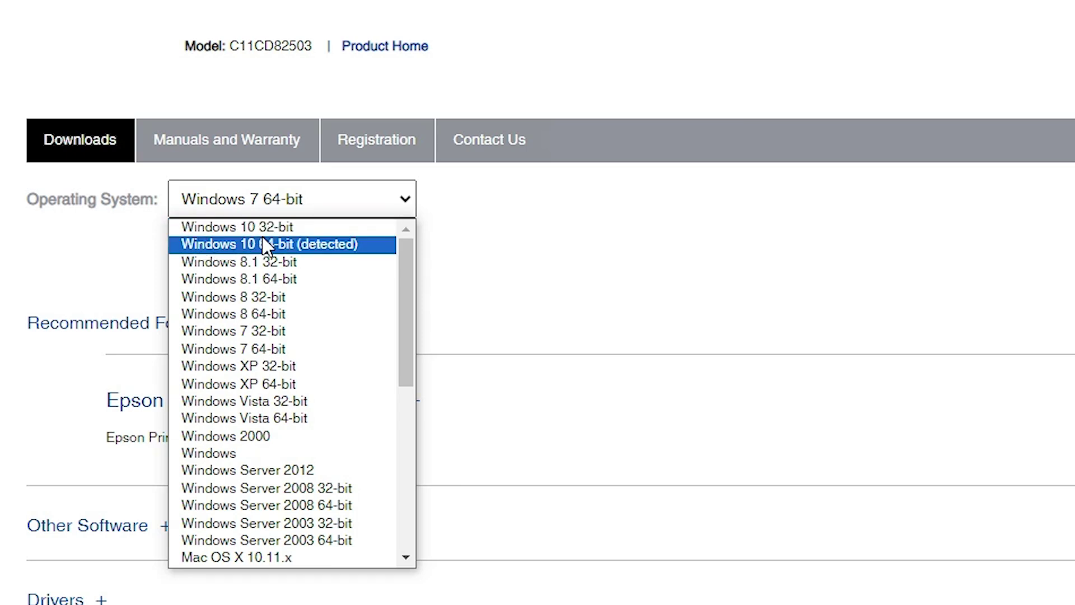
click(296, 243)
click(450, 210)
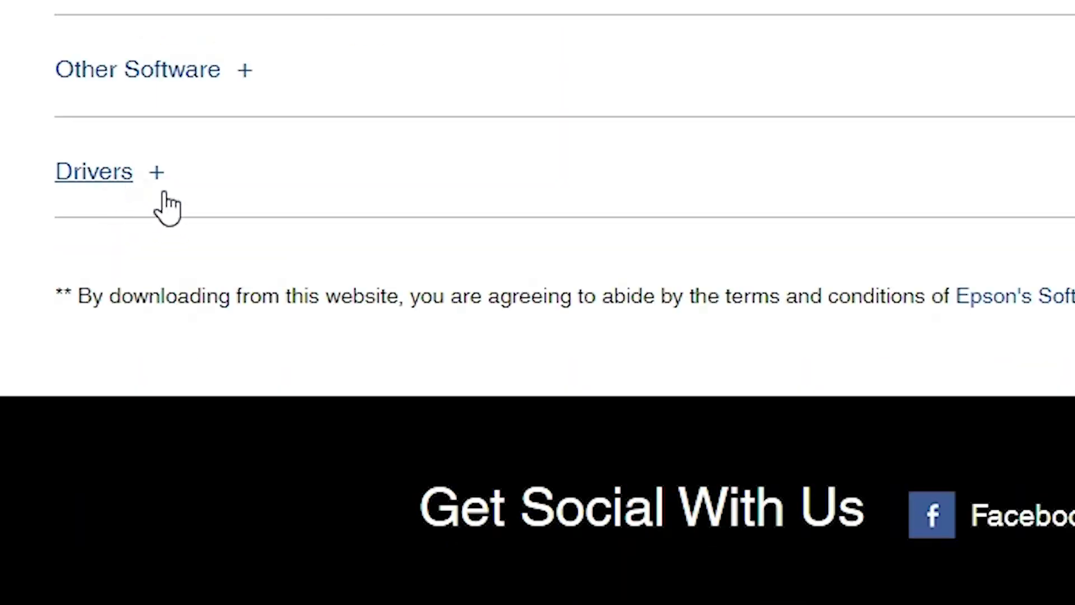
click(157, 174)
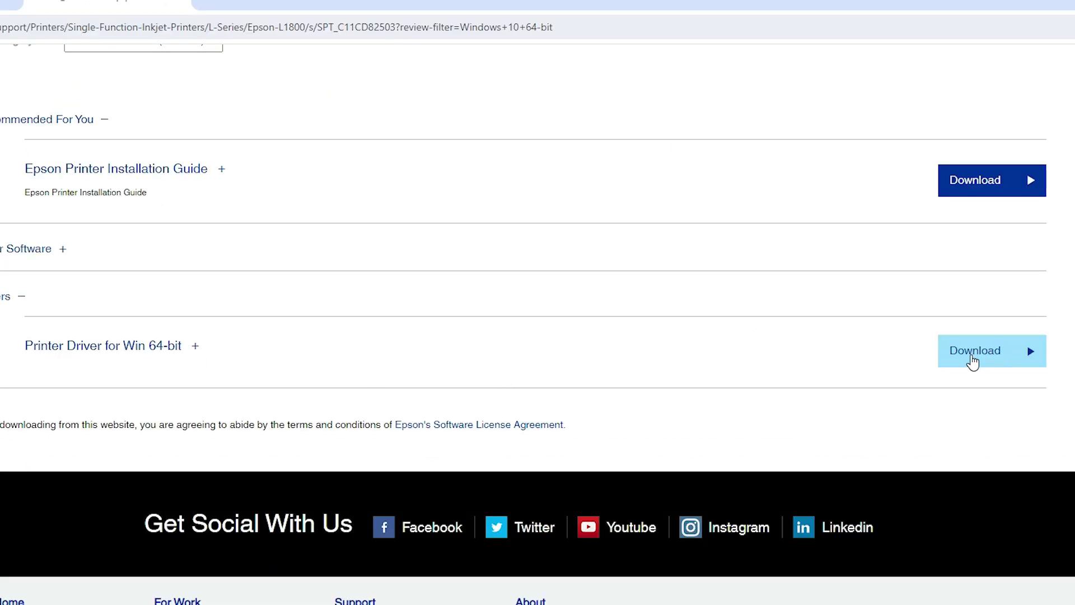
- Download the Win 64-bit printer driver after accepting the licence, then drag the installer onto the desktop
click(972, 361)
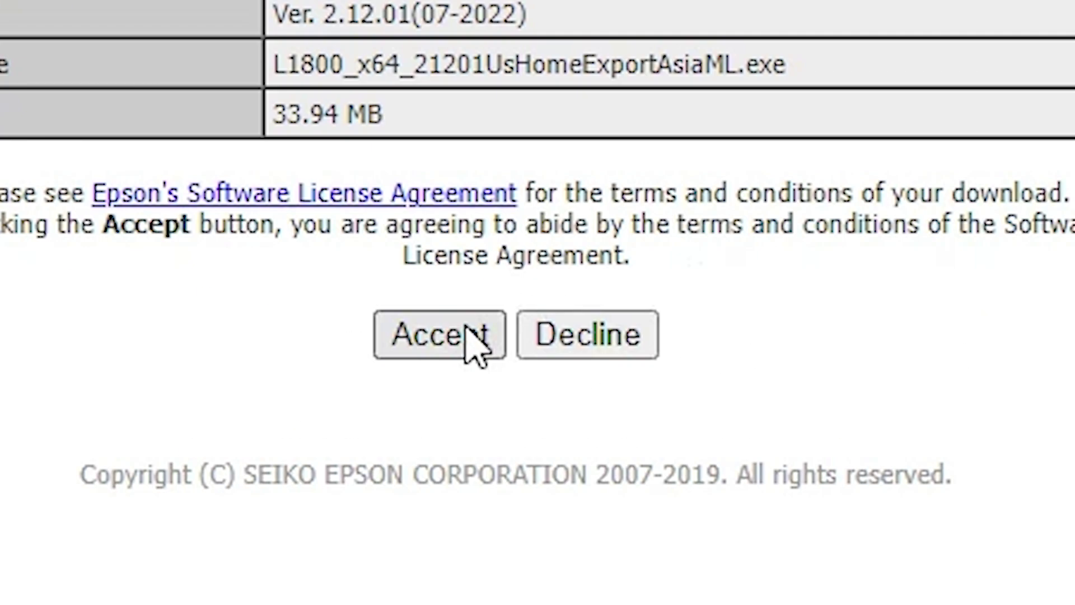
click(503, 359)
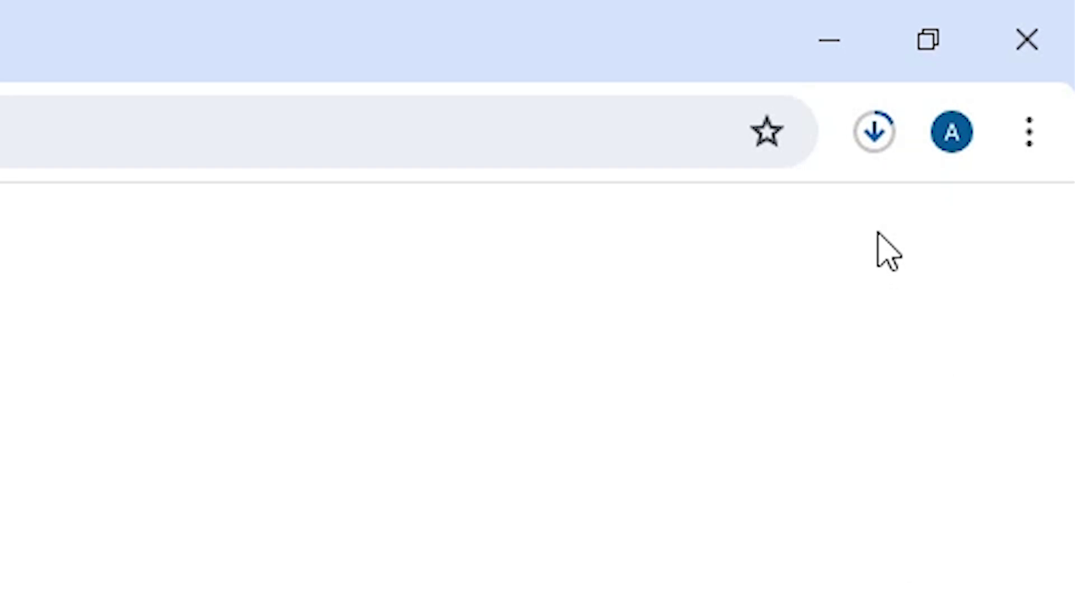
click(882, 143)
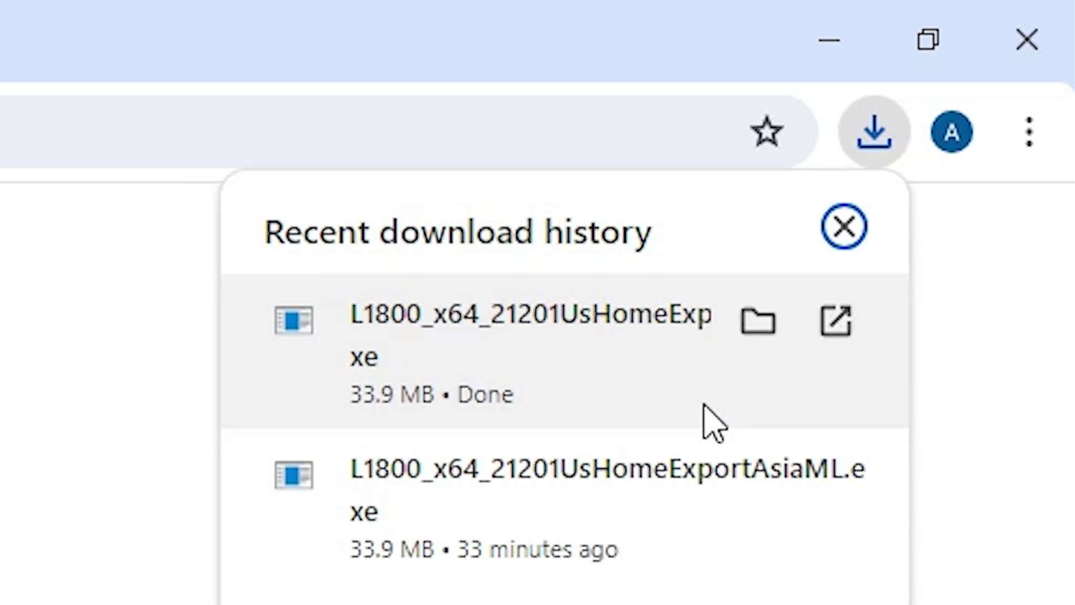
click(770, 330)
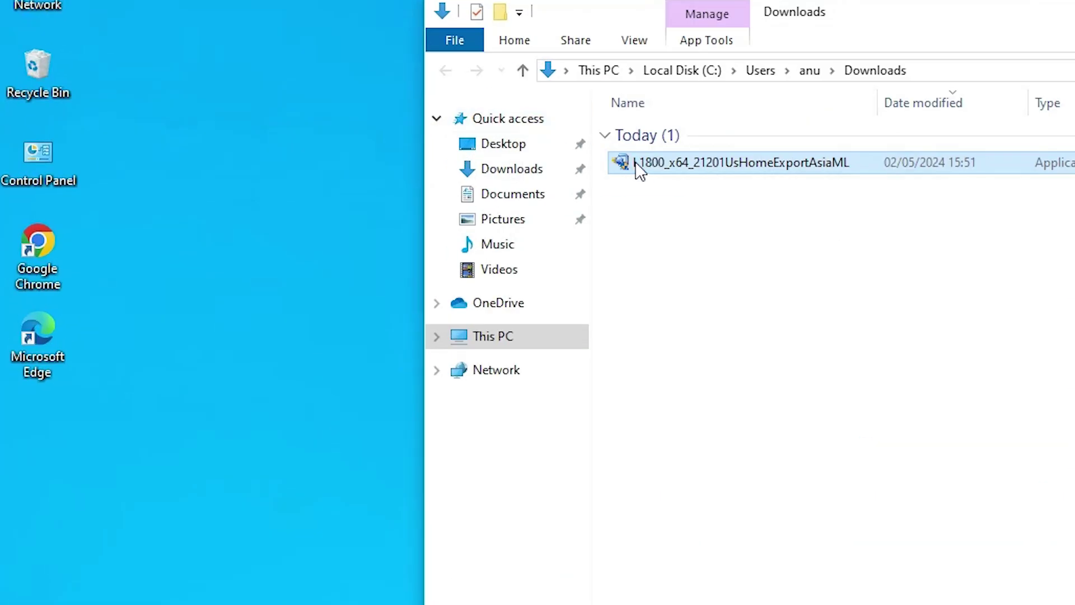
drag(341, 208, 91, 263)
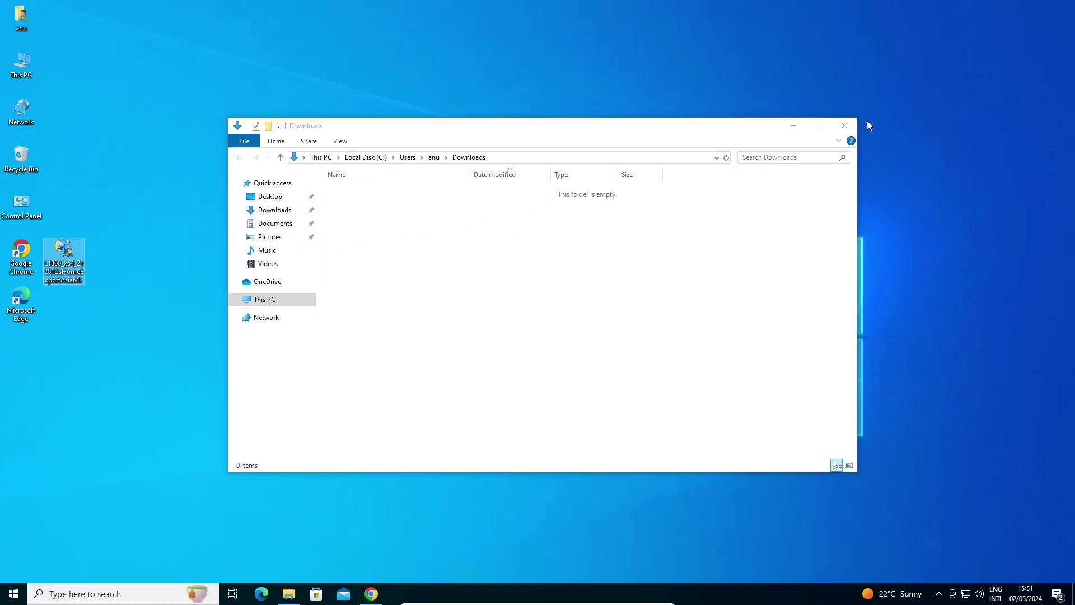
- Close the Downloads folder and place the installer icon under the Edge shortcut
click(847, 119)
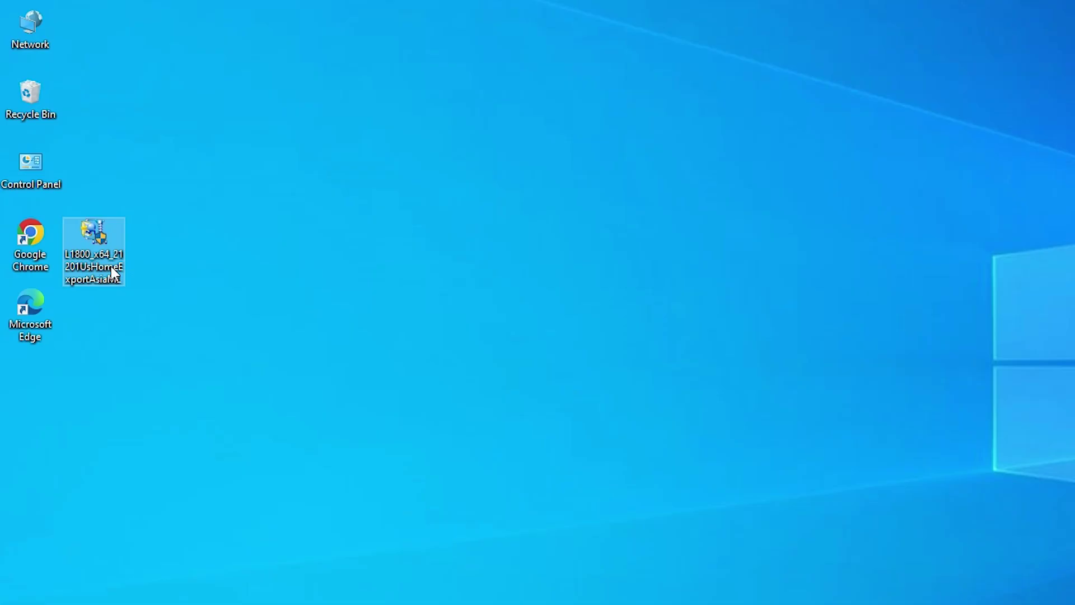
drag(111, 266, 35, 411)
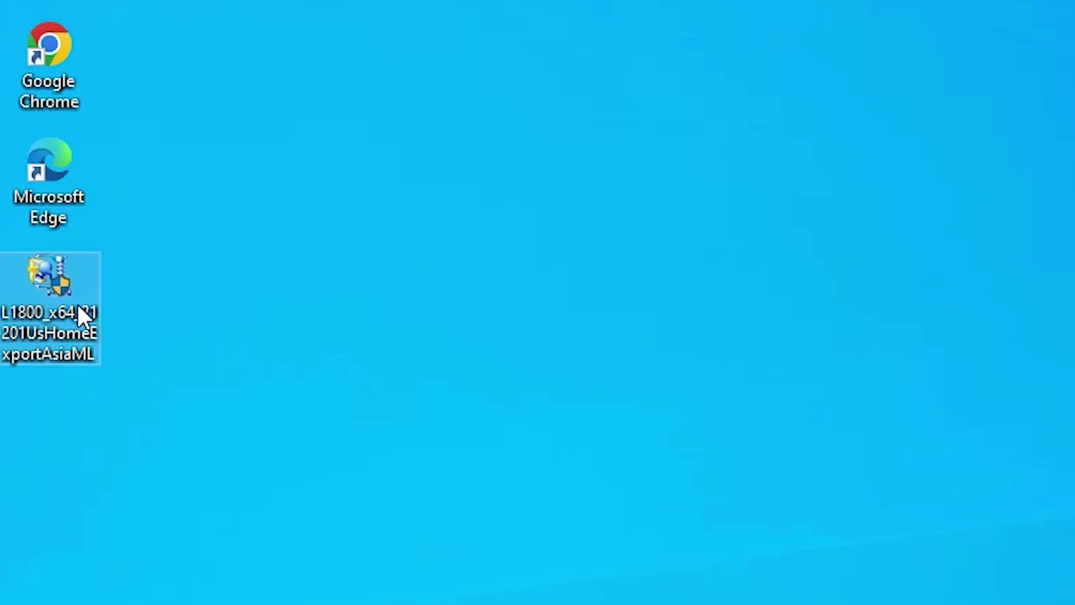
- Extract the installer's files into the L1800_x64_21201UsHomeExportAsiaML folder on the desktop
right_click(26, 304)
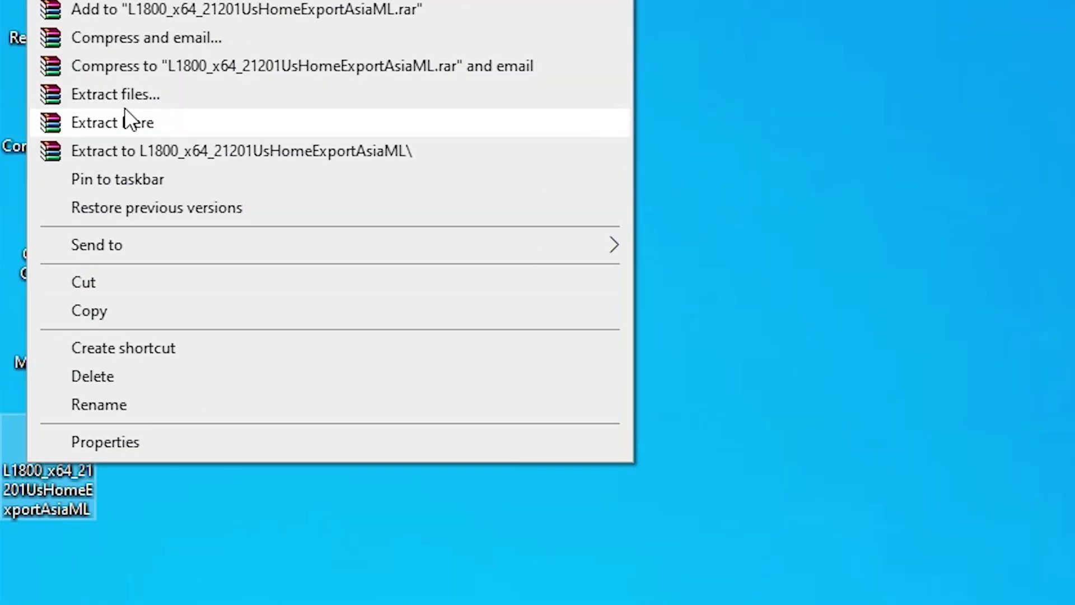
click(105, 103)
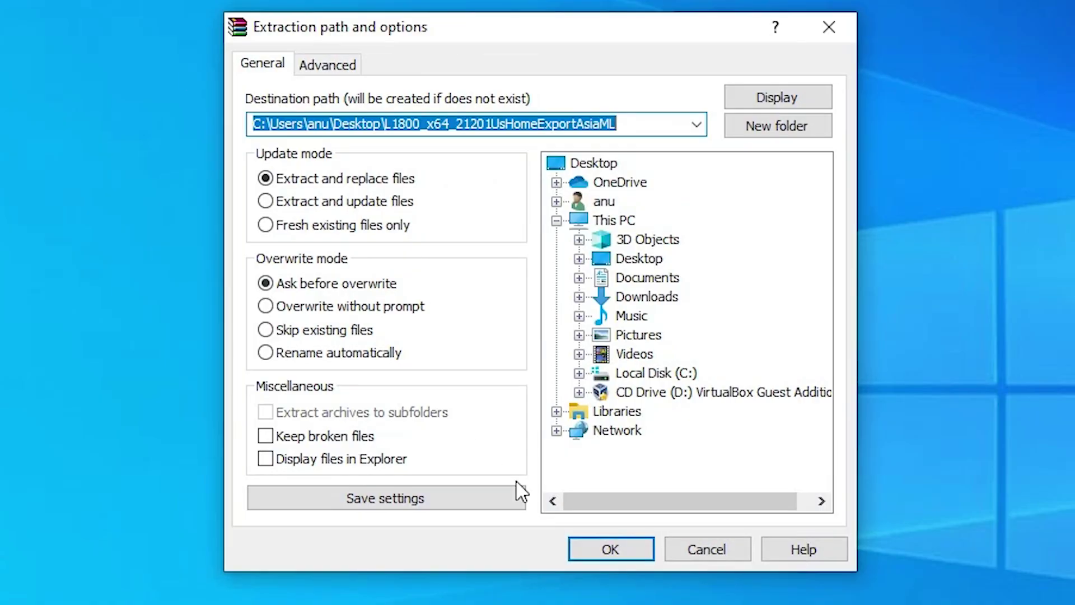
click(608, 548)
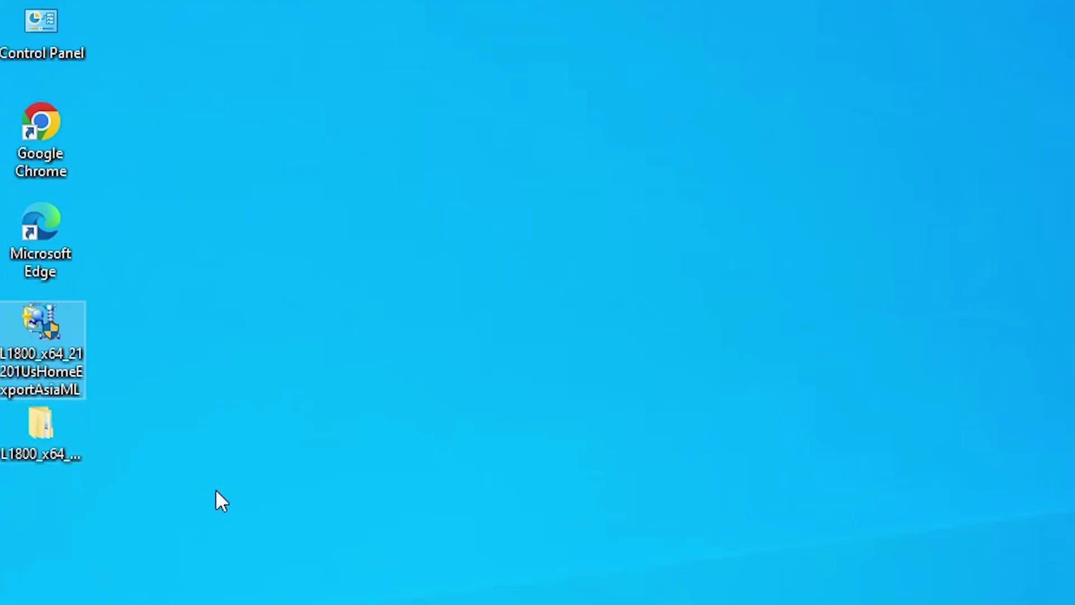
double_click(26, 434)
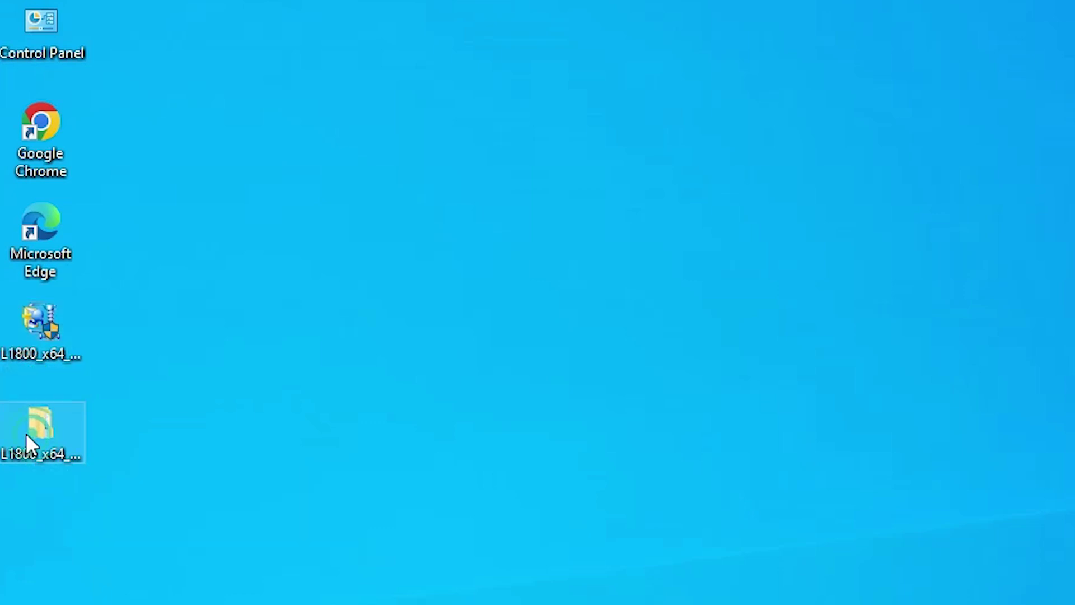
double_click(448, 212)
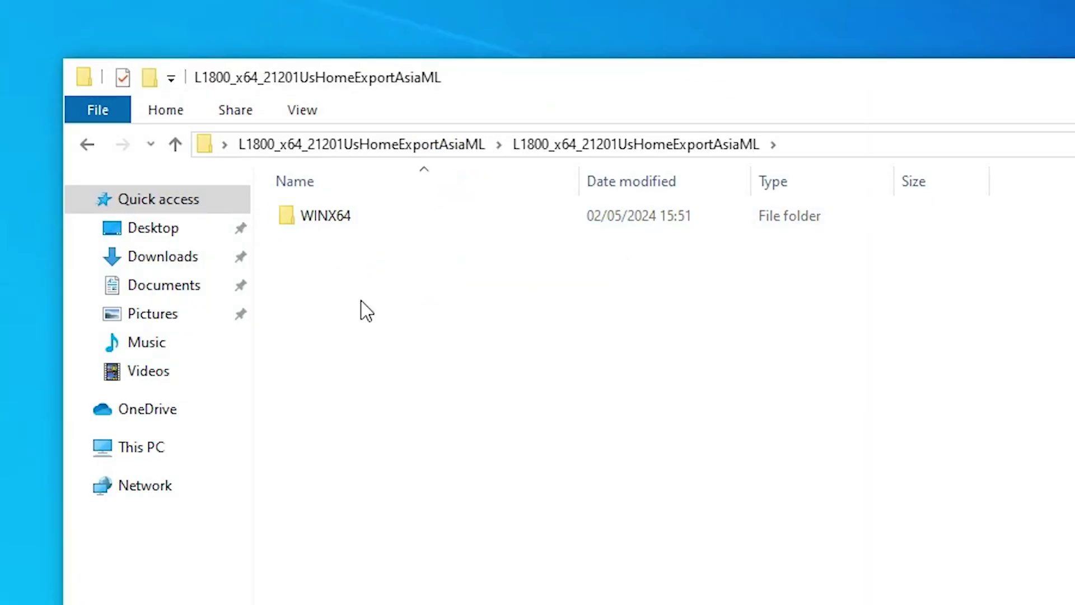
double_click(352, 215)
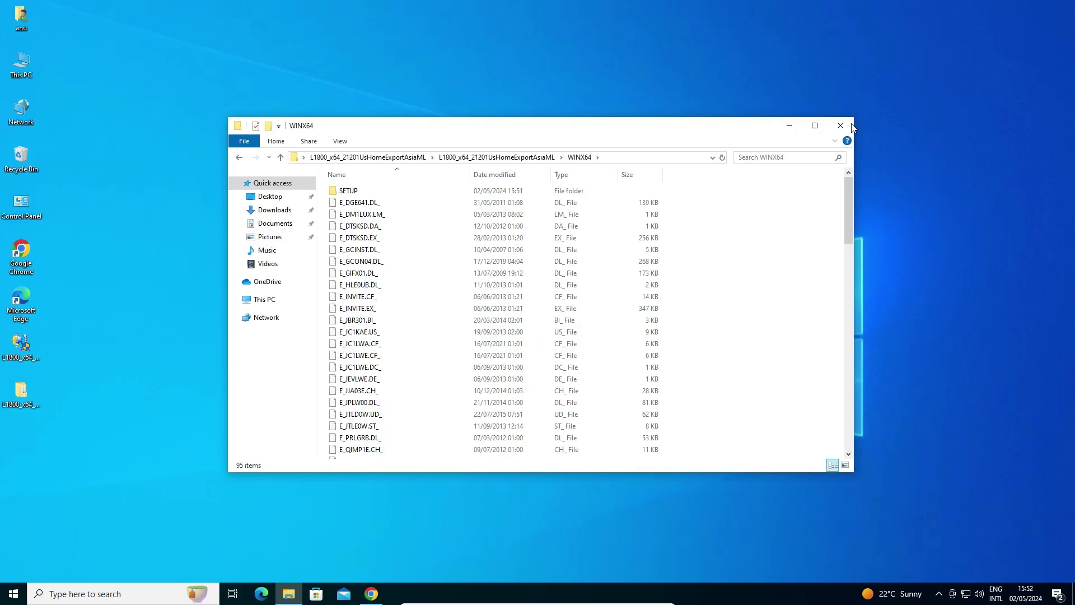
click(849, 123)
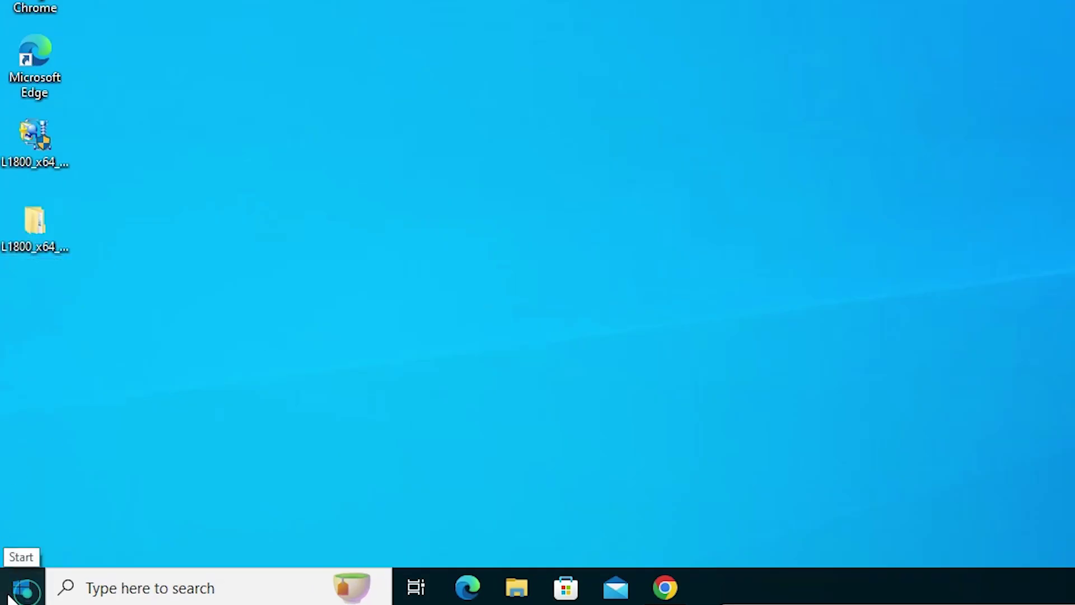
- Open Printers & scanners via a Start search for 'pr' and choose 'The printer that I want isn't listed'
click(8, 597)
text(pr)
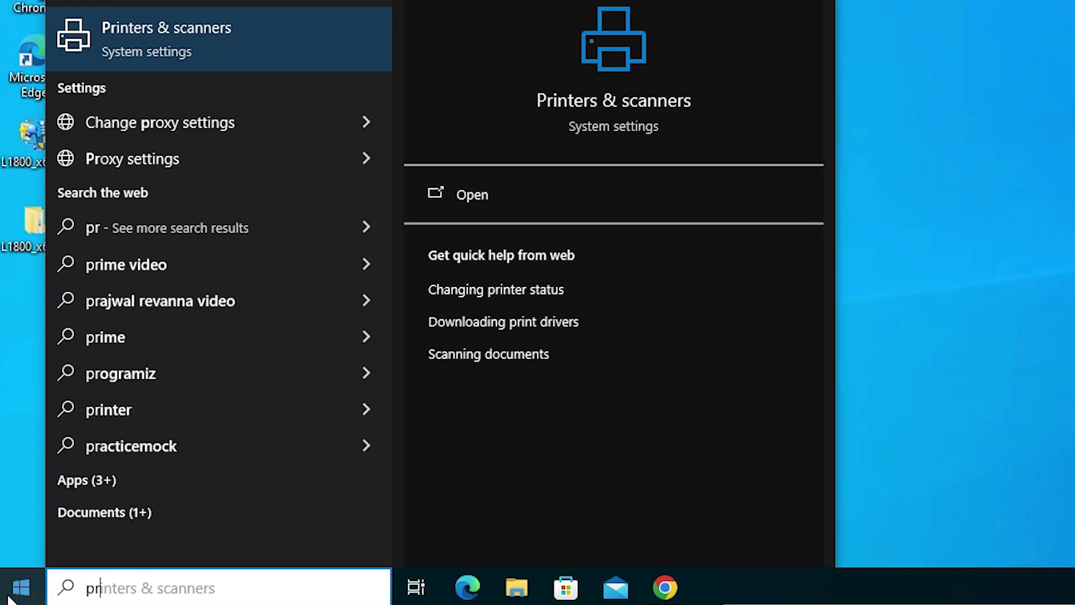
click(181, 50)
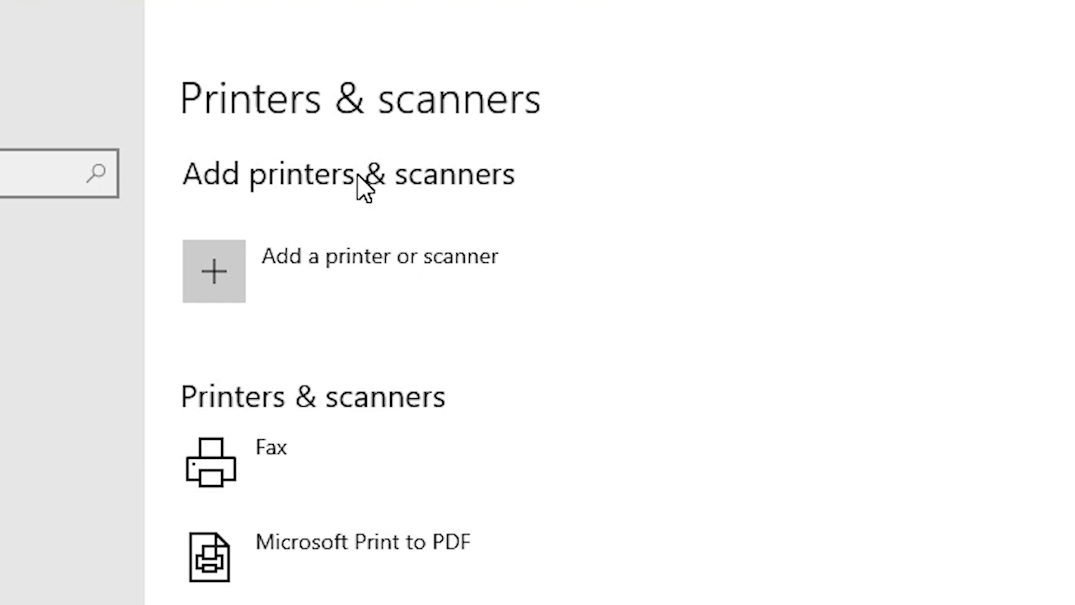
click(364, 303)
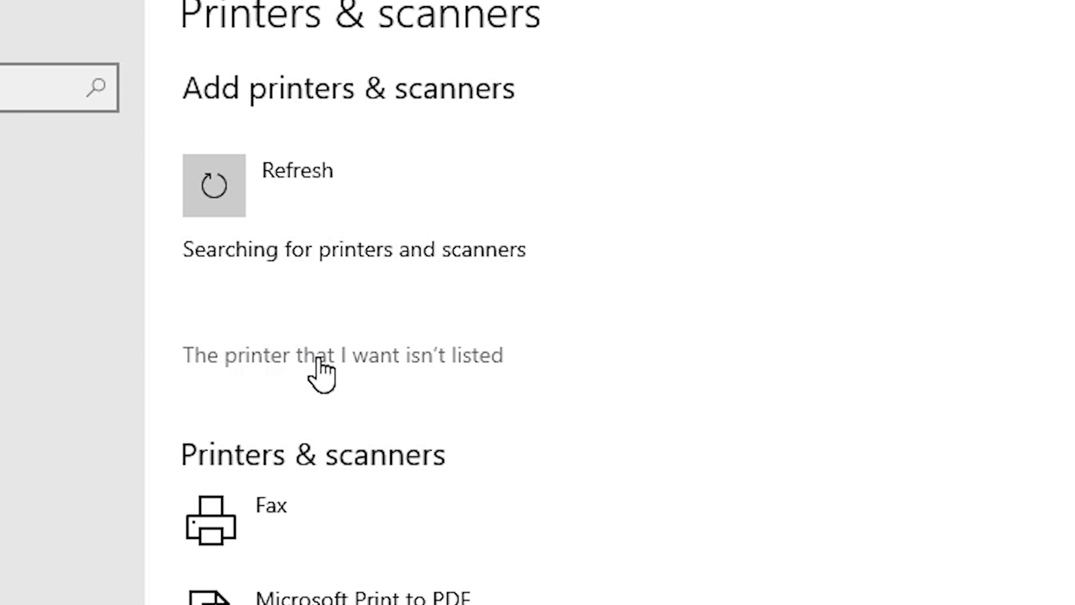
click(430, 363)
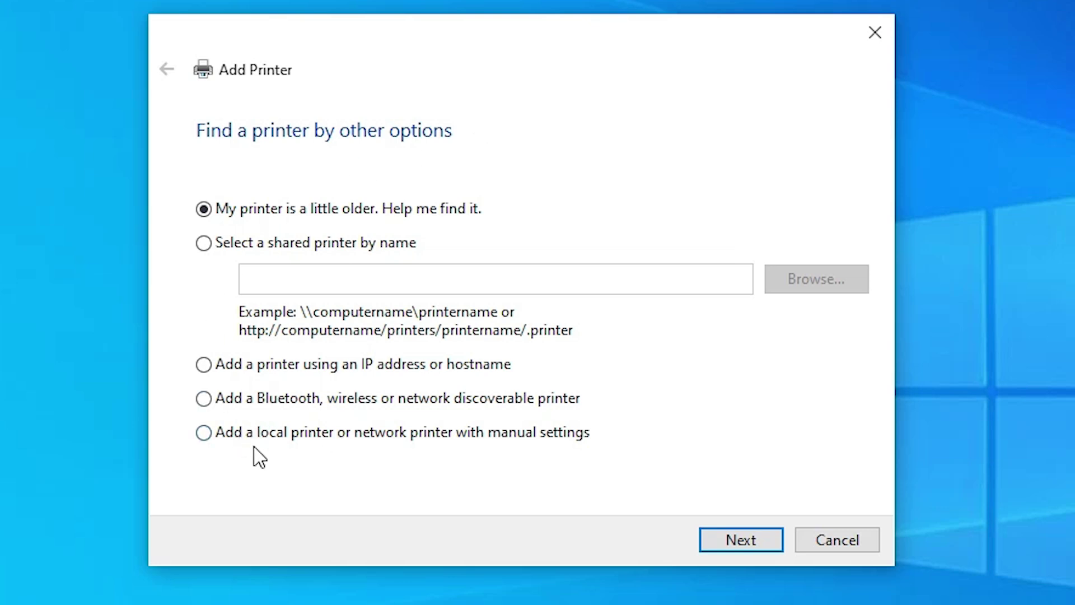
- Add a local printer with manual settings on the existing USB001 (Local Port) port
click(427, 440)
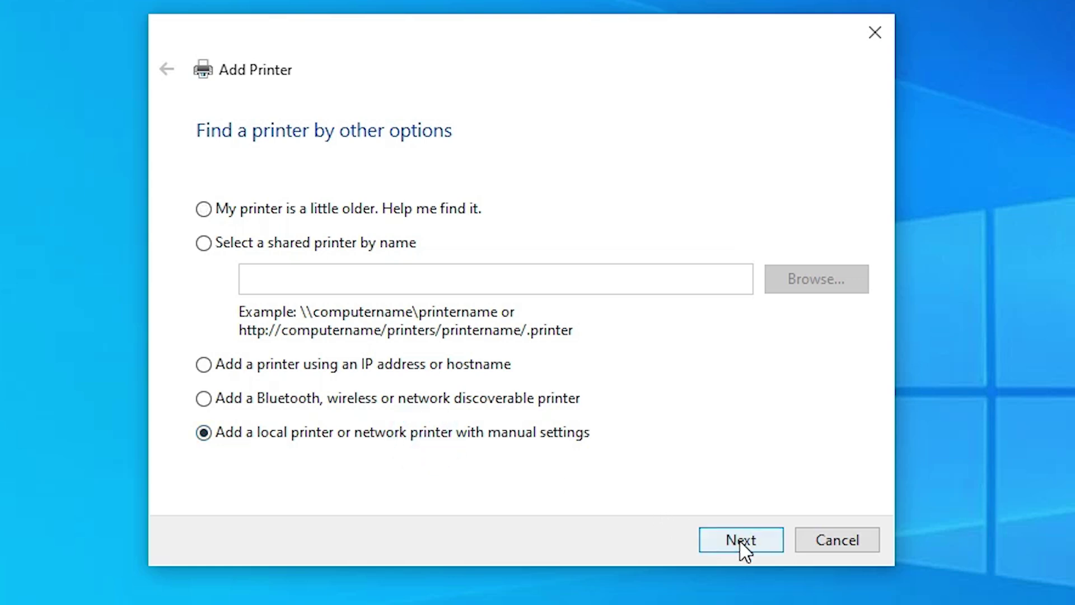
click(740, 540)
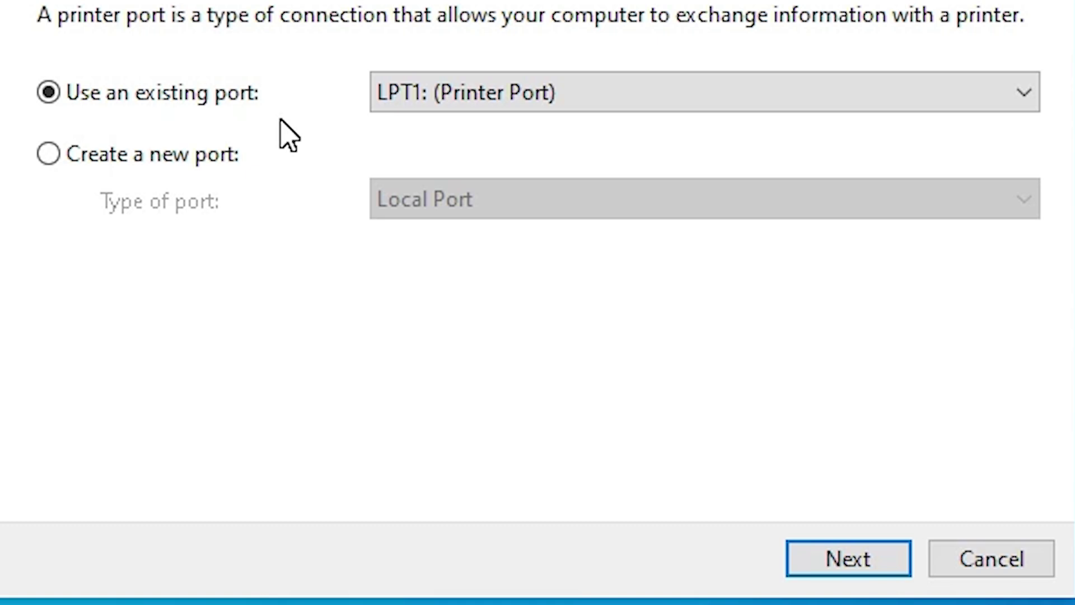
click(481, 104)
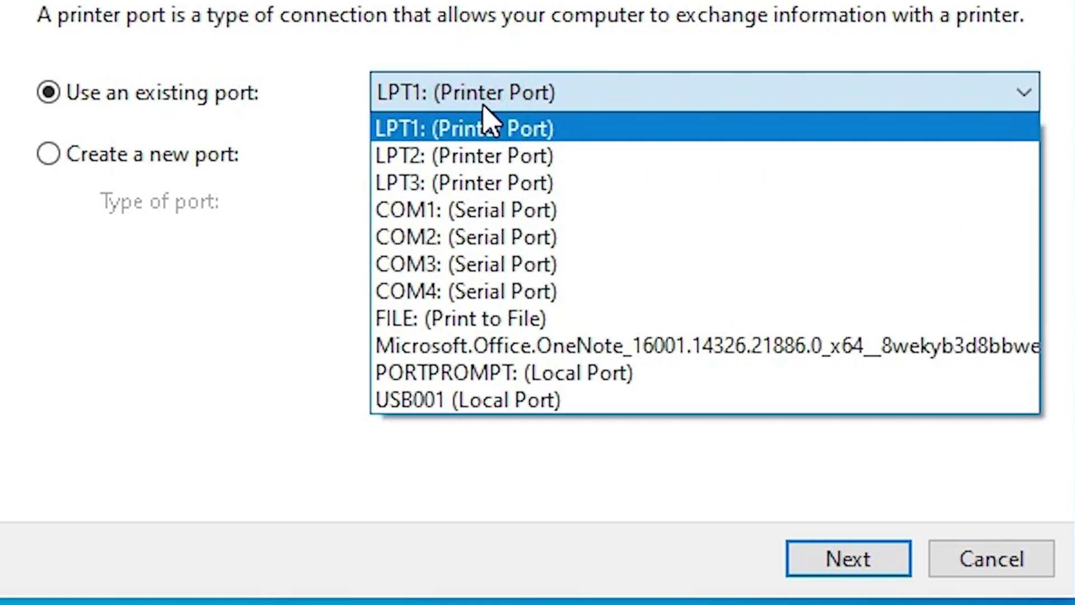
click(554, 408)
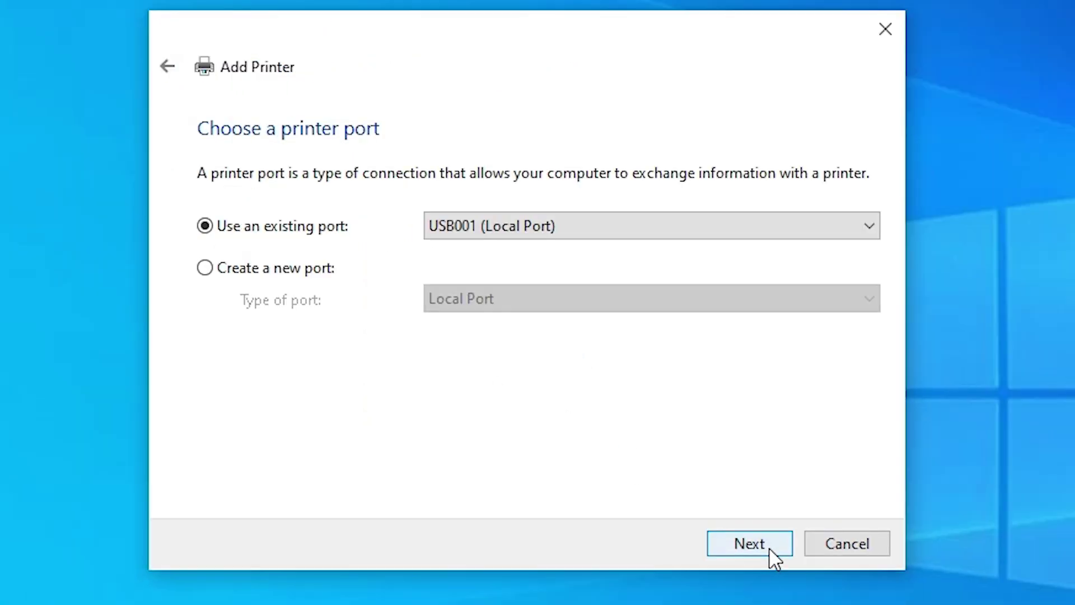
click(769, 550)
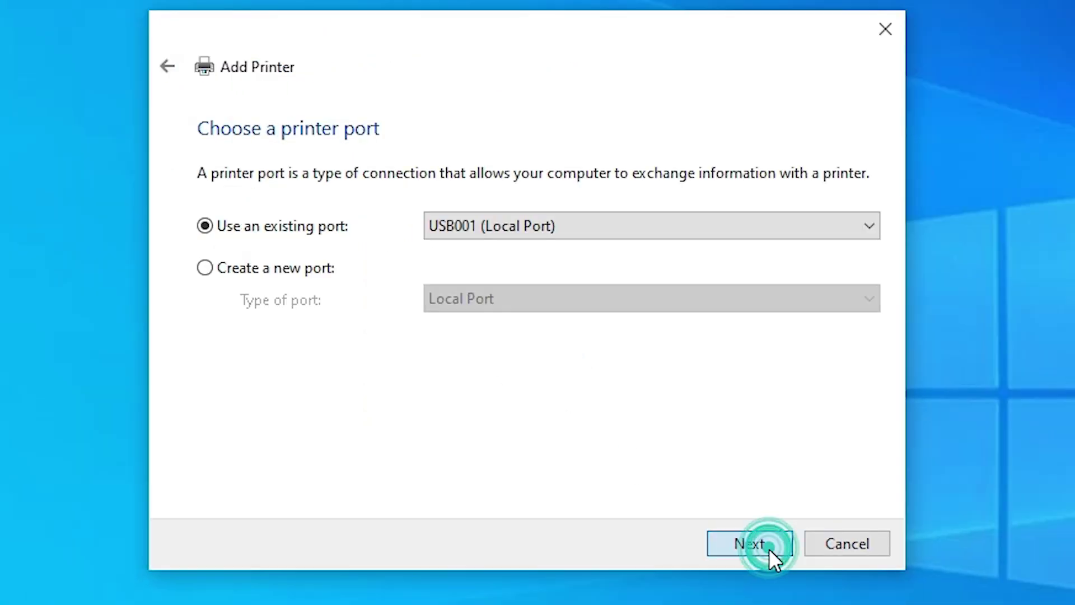
- Start a Have Disk driver install and browse to the Desktop
click(817, 465)
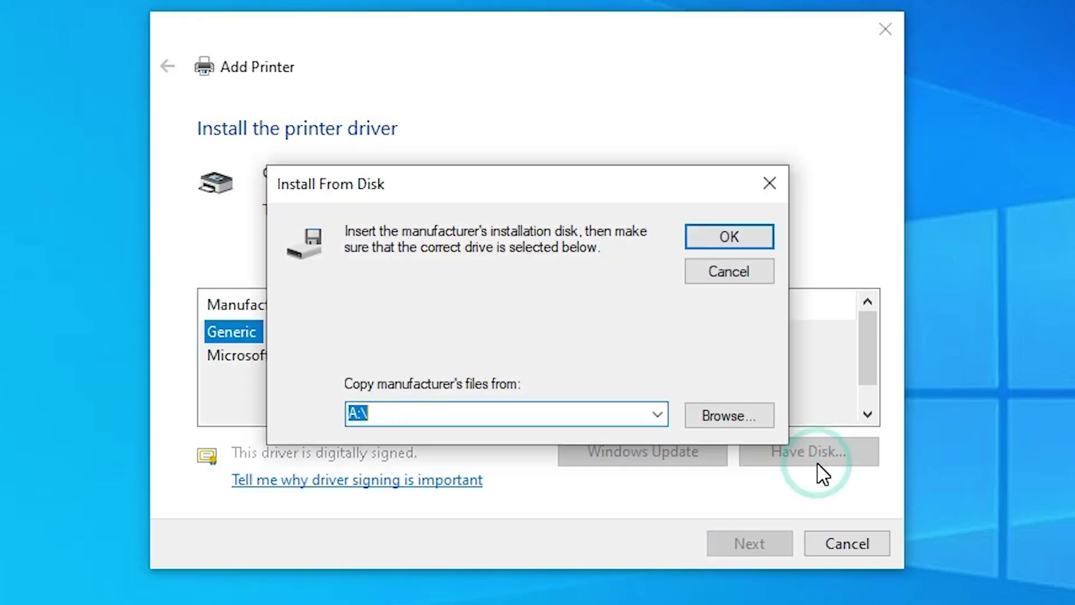
click(748, 420)
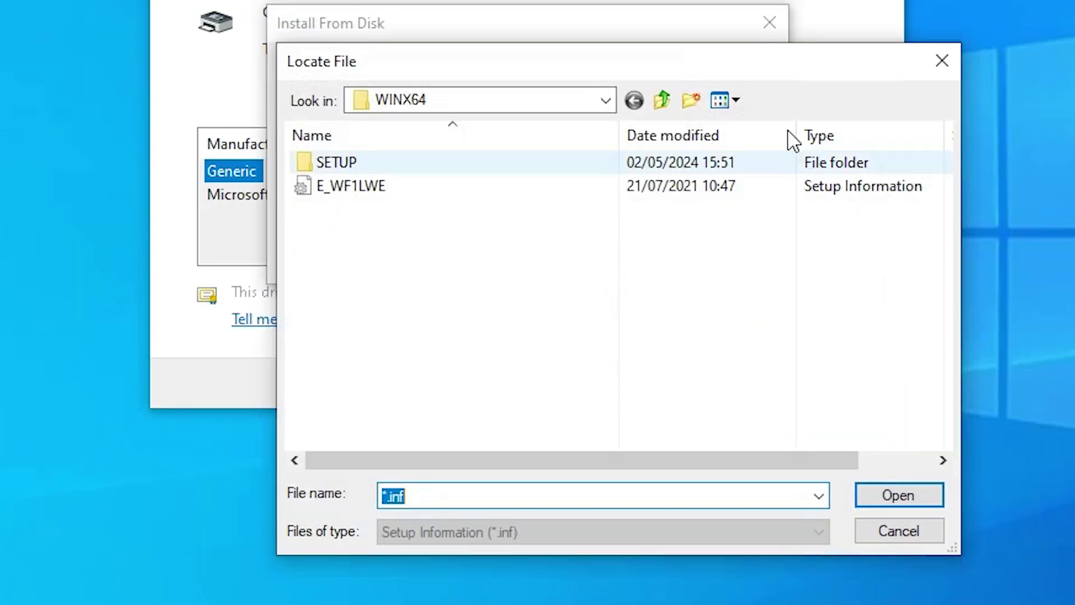
click(587, 153)
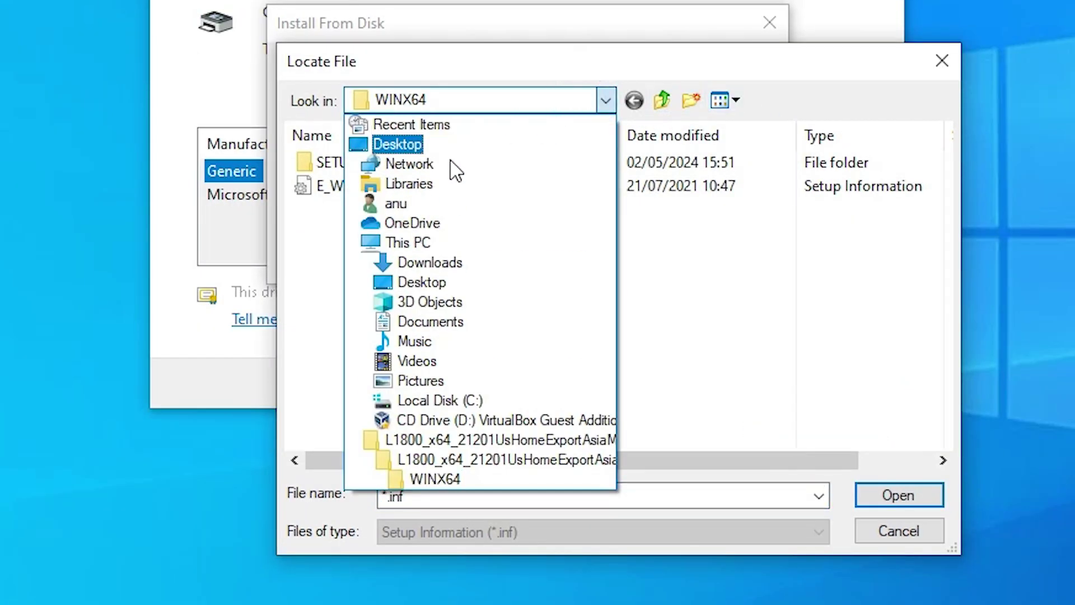
click(406, 146)
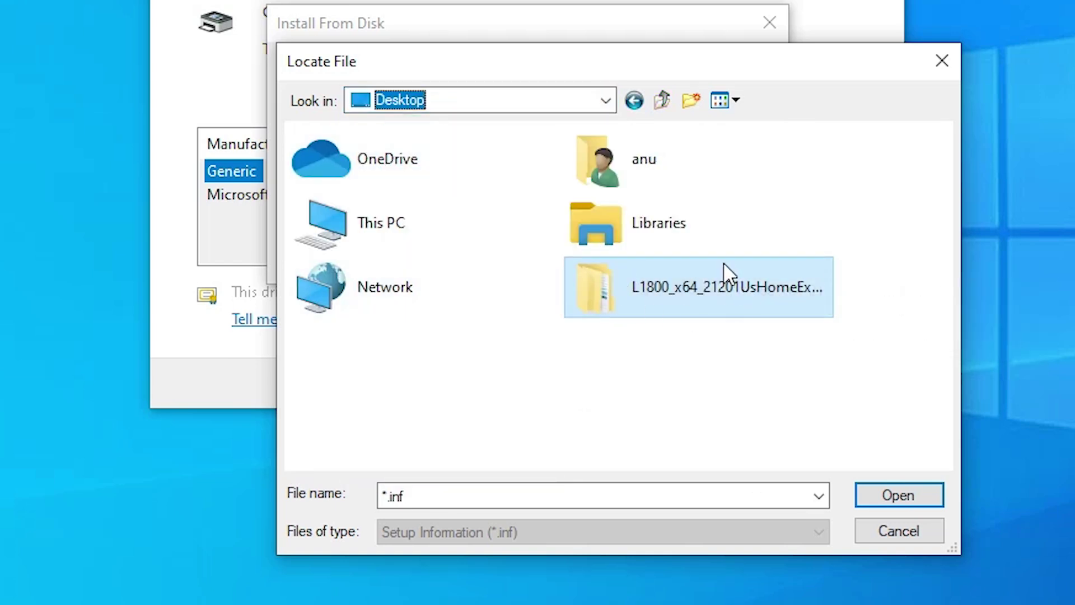
- Load the E_WF1LWE setup file from the L1800\L1800\WINX64 folder as the driver source
double_click(714, 278)
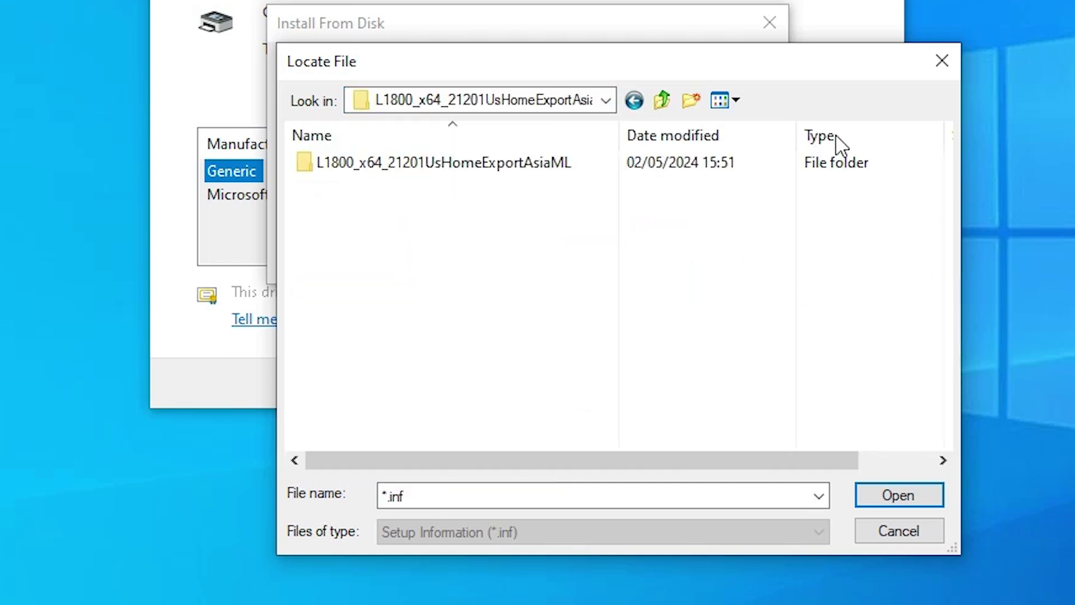
click(352, 168)
double_click(353, 168)
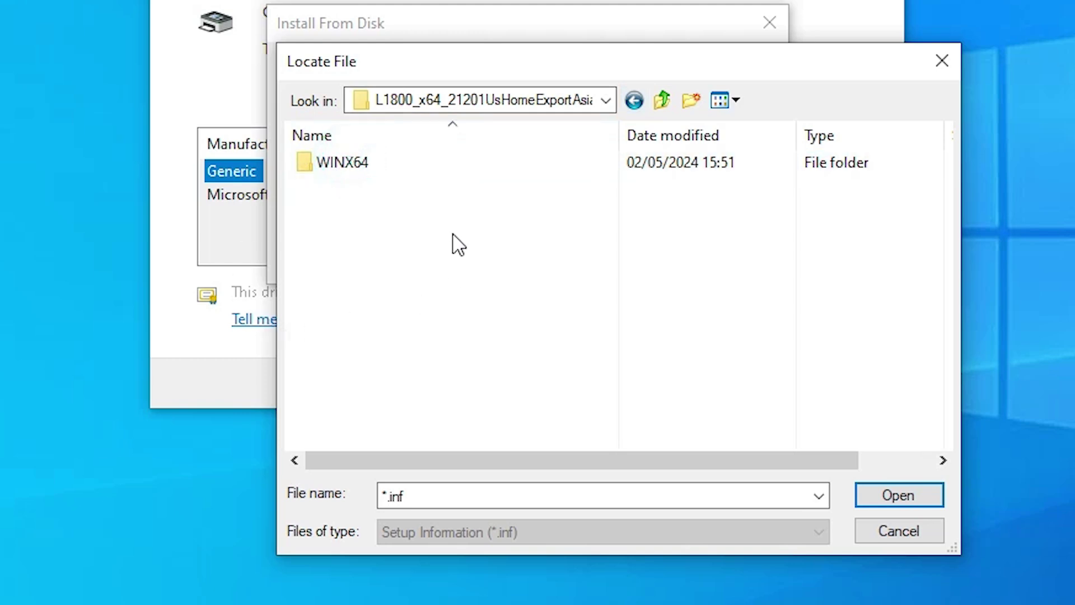
double_click(377, 164)
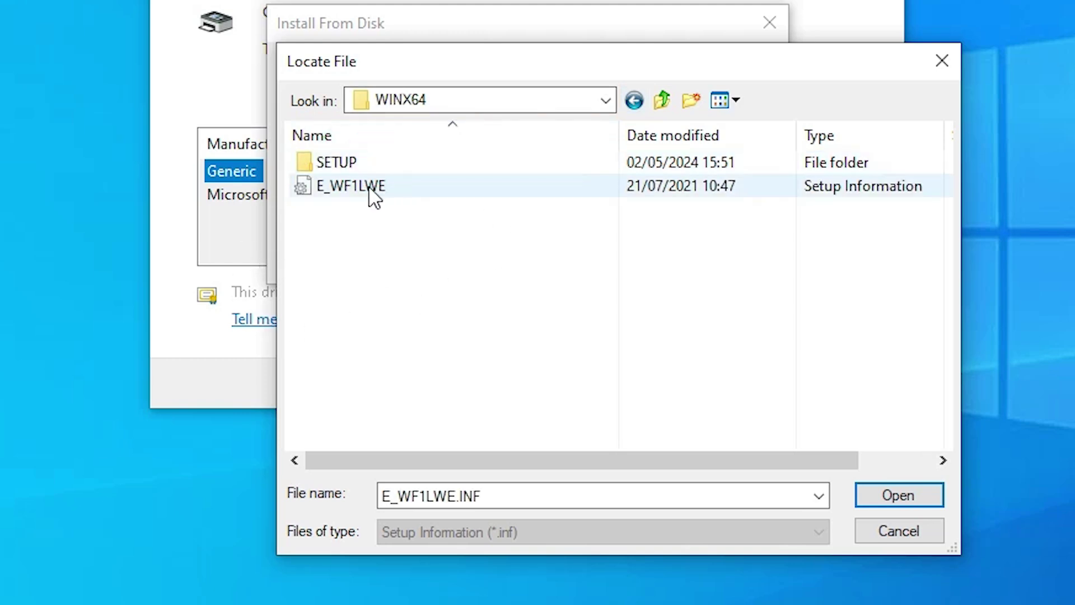
click(365, 188)
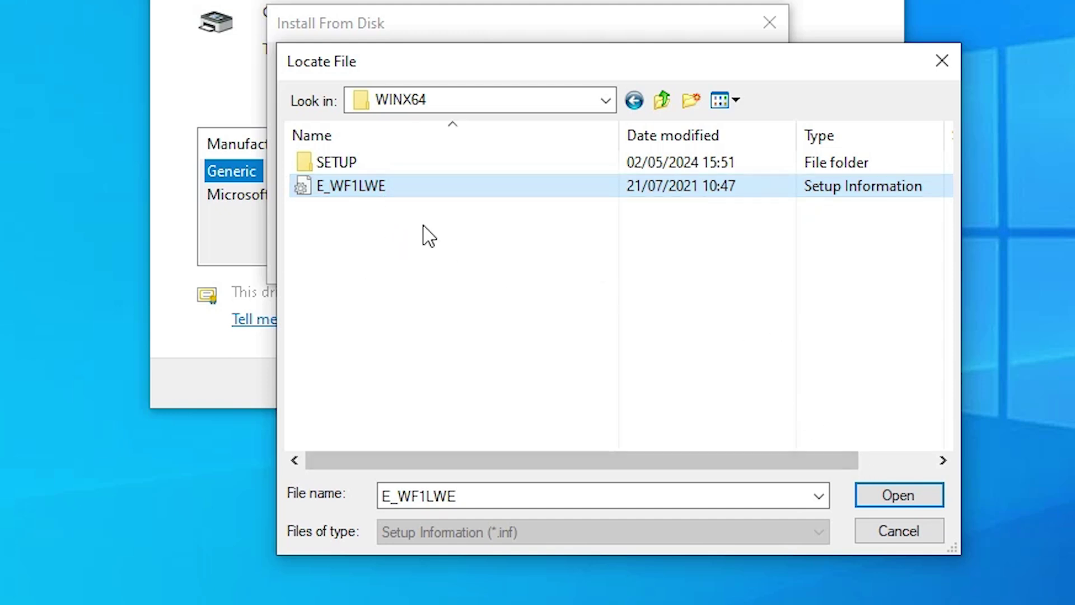
click(899, 495)
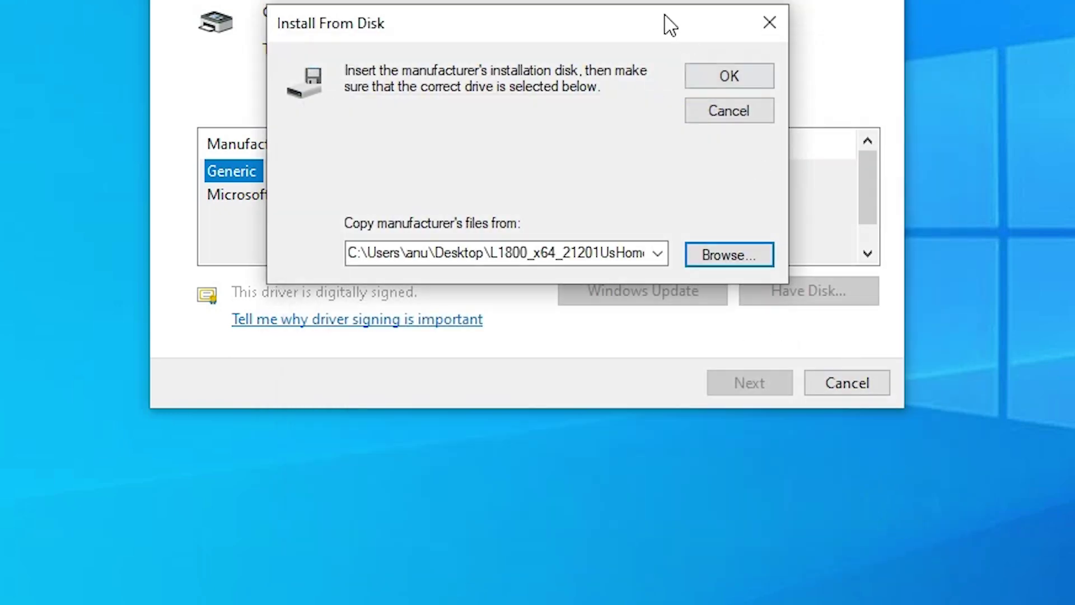
click(707, 235)
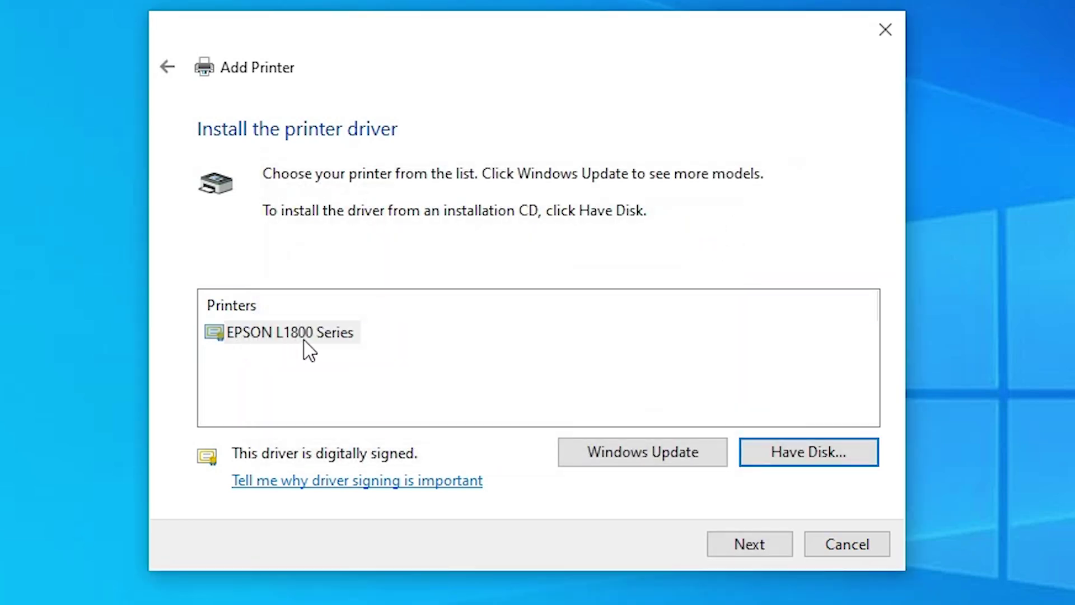
- Install the EPSON L1800 Series driver with the printer renamed to 'EPSON L1800'
click(342, 347)
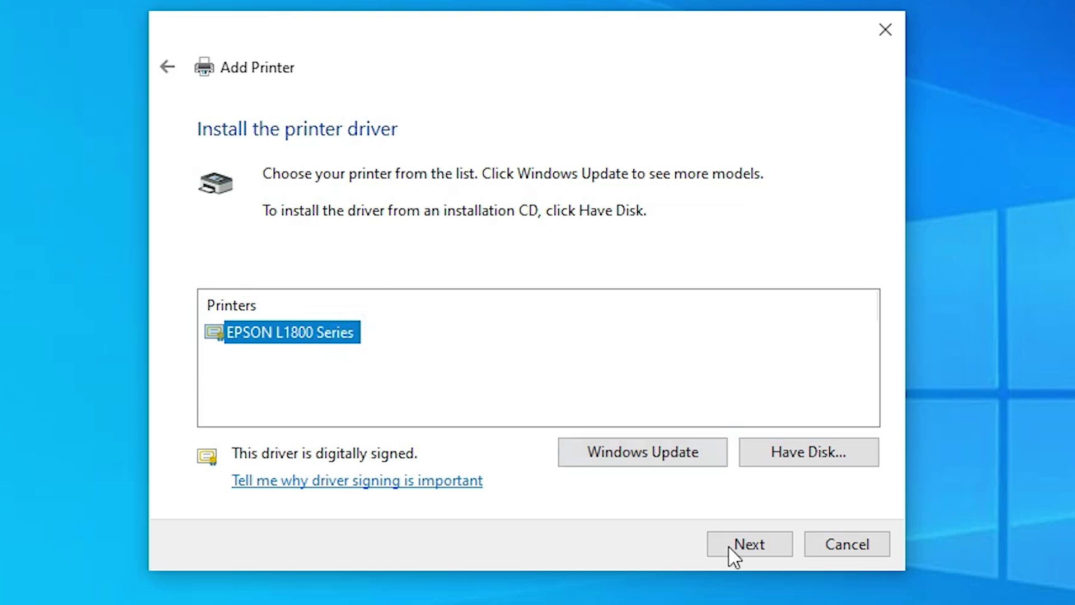
click(755, 546)
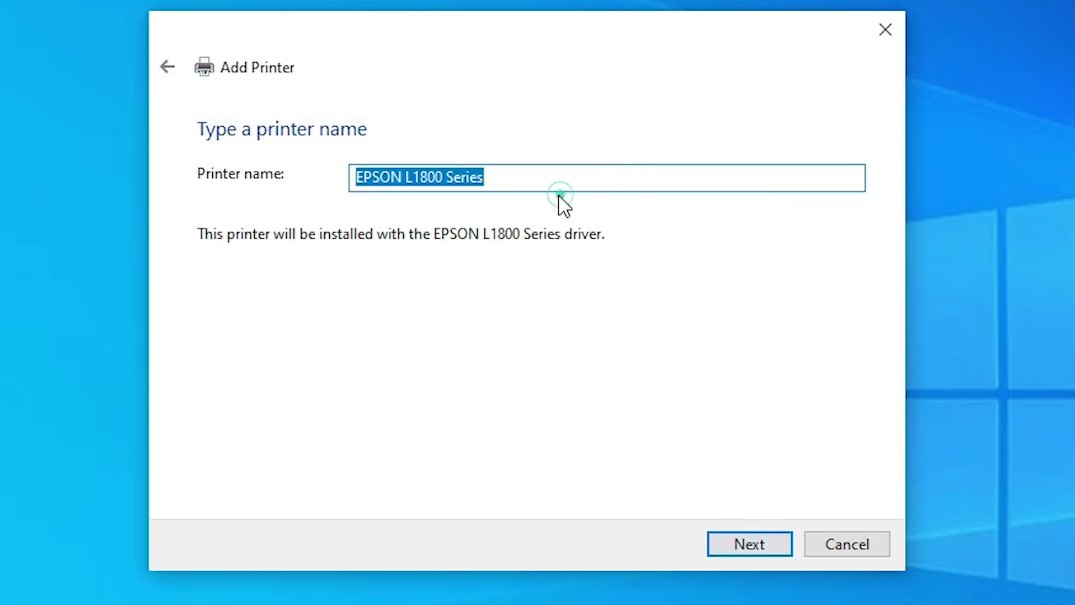
click(530, 182)
double_click(447, 177)
key(BackSpace)
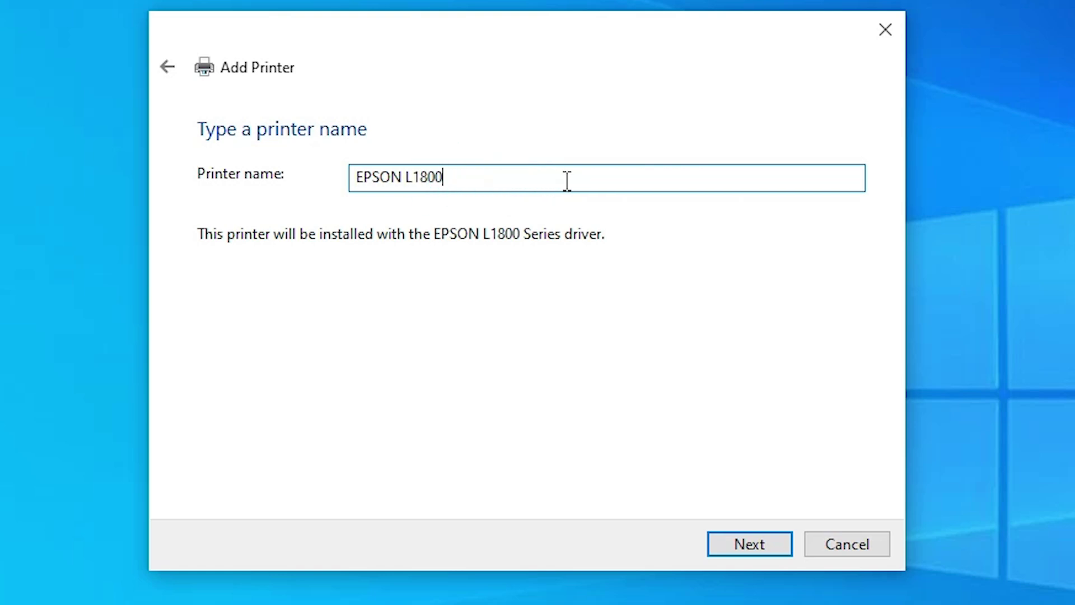
click(733, 541)
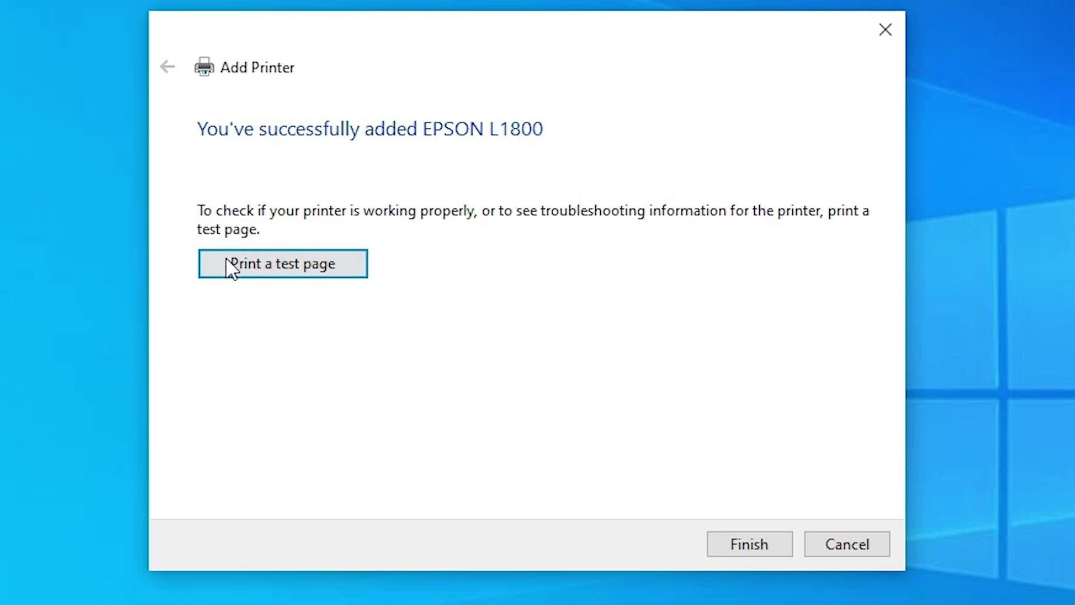
- Finish the wizard and reopen Printers & scanners via a Start search for 'pr' to see EPSON L1800
click(728, 542)
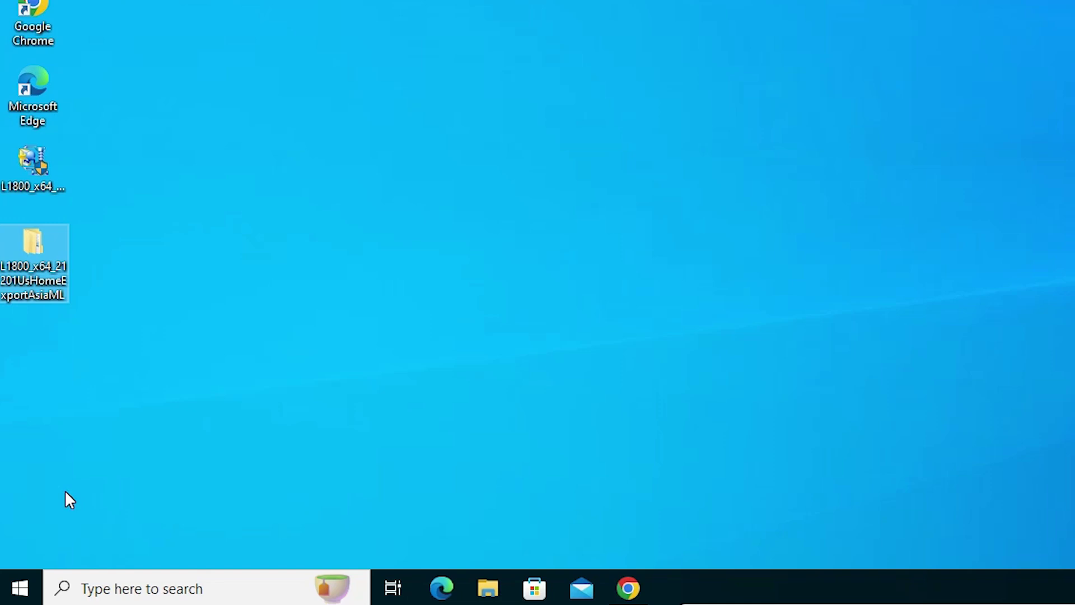
click(12, 589)
text(pr)
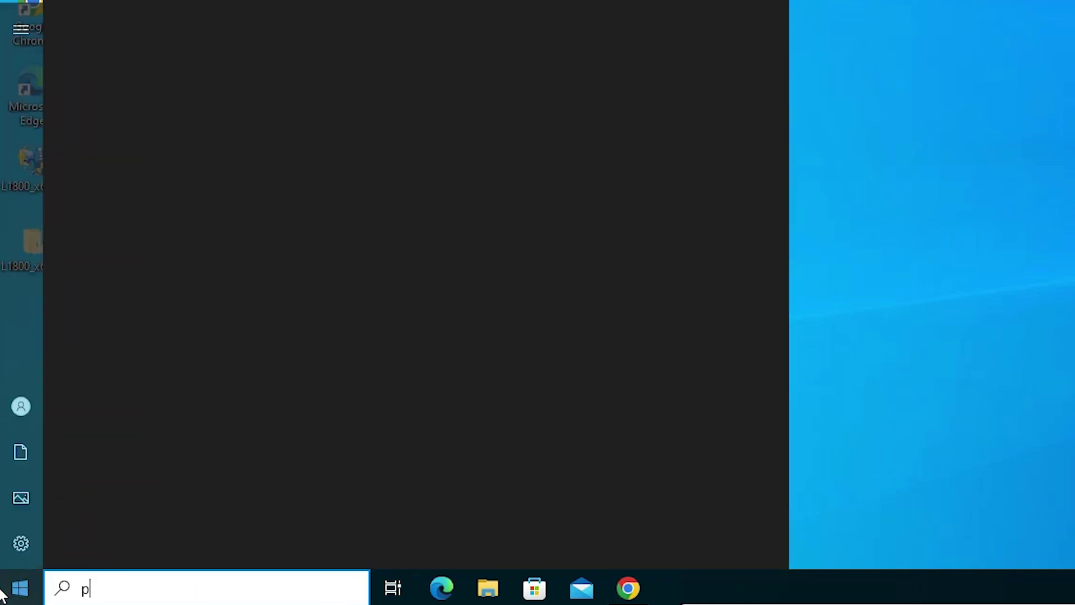
click(171, 82)
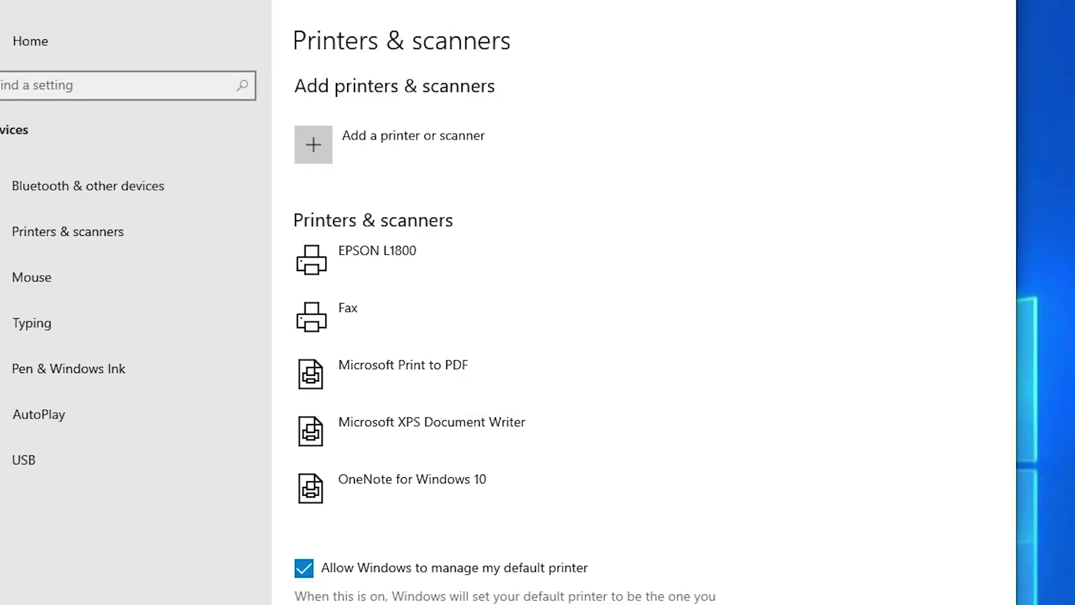